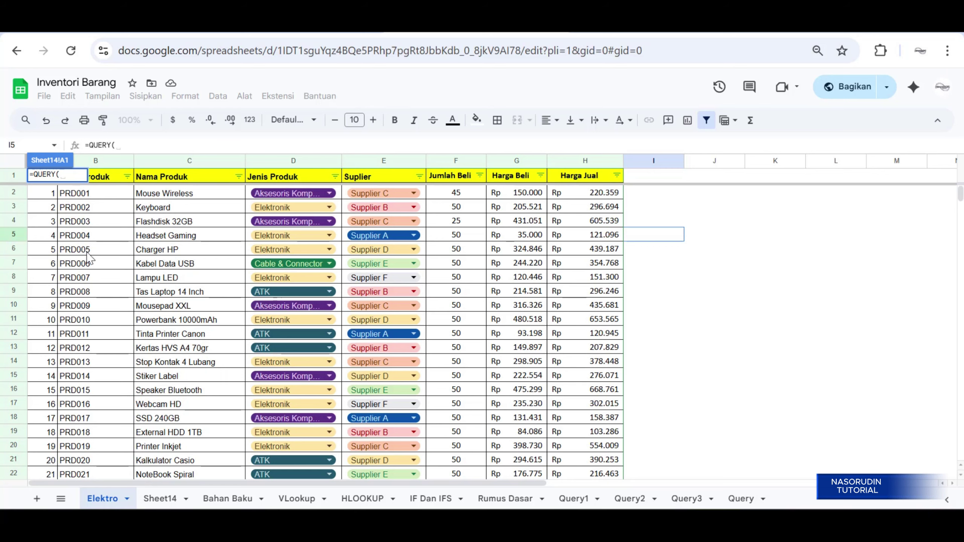
pyautogui.hotkey('ctrl', 'shift', 'Right')
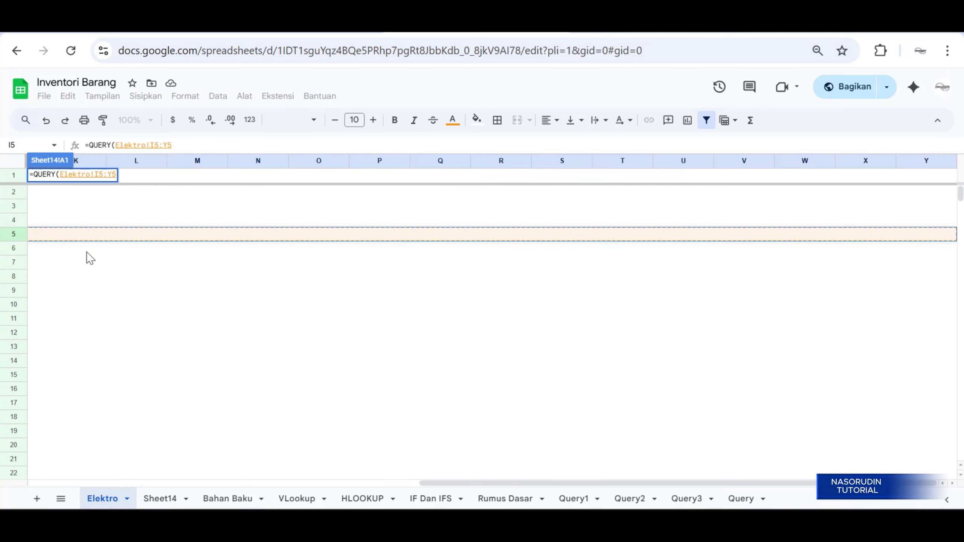
pyautogui.hotkey('ctrl', 'shift', 'Left')
pyautogui.hotkey('ctrl', 'shift', 'Left')
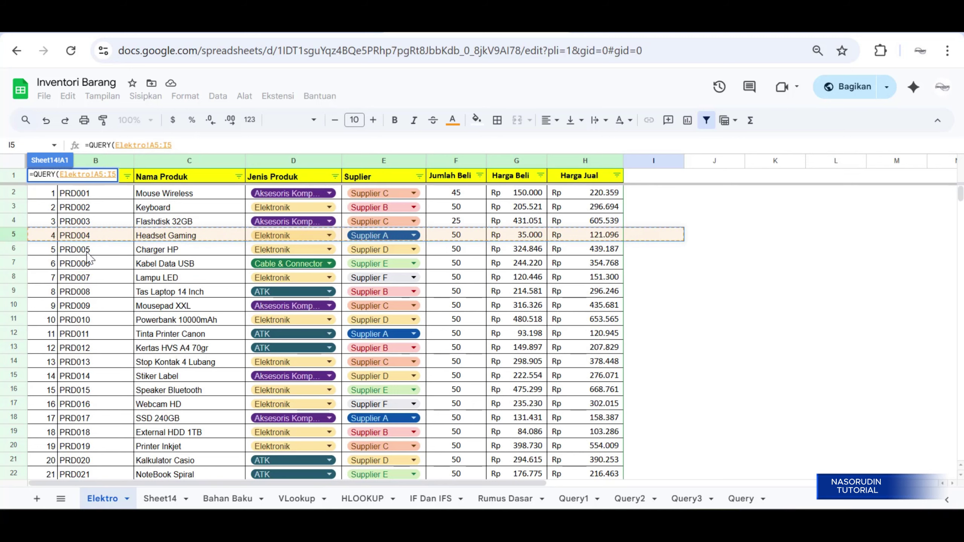
# - Complete the QUERY formula in Sheet14 cell A1 with the product data range Elektro!A2:H101 as its source
pyautogui.press('Up')
pyautogui.press('Up')
pyautogui.press('Up')
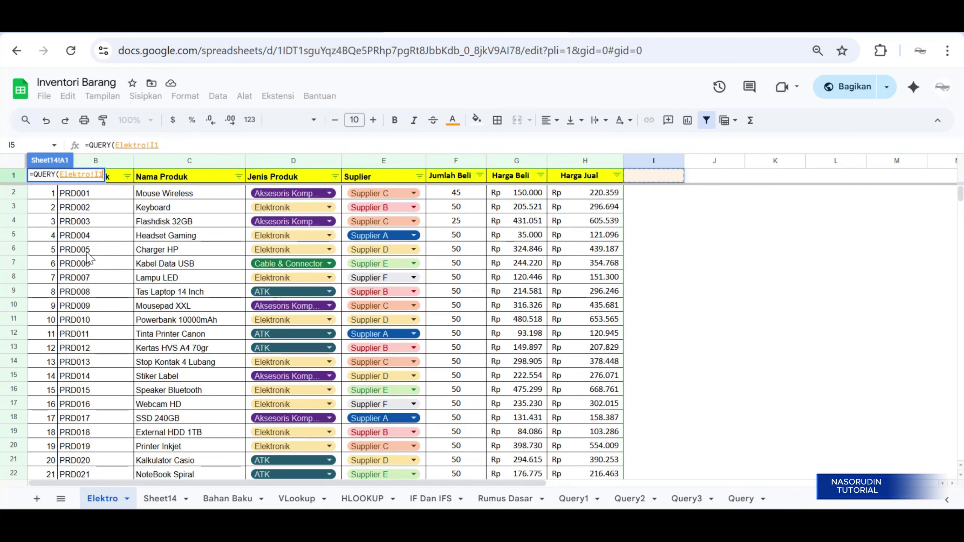
pyautogui.press('Left')
pyautogui.hotkey('ctrl', 'shift', 'Left')
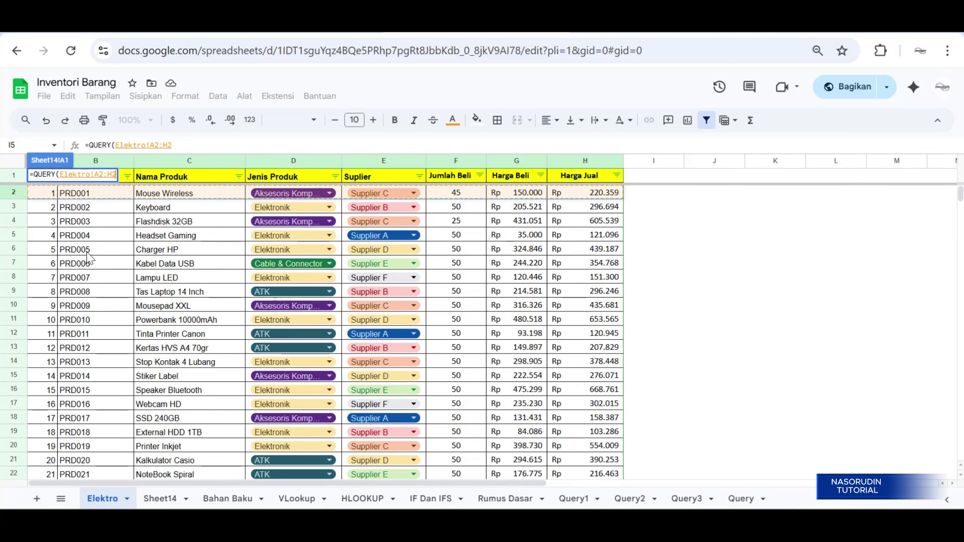
pyautogui.hotkey('ctrl', 'shift', 'Down')
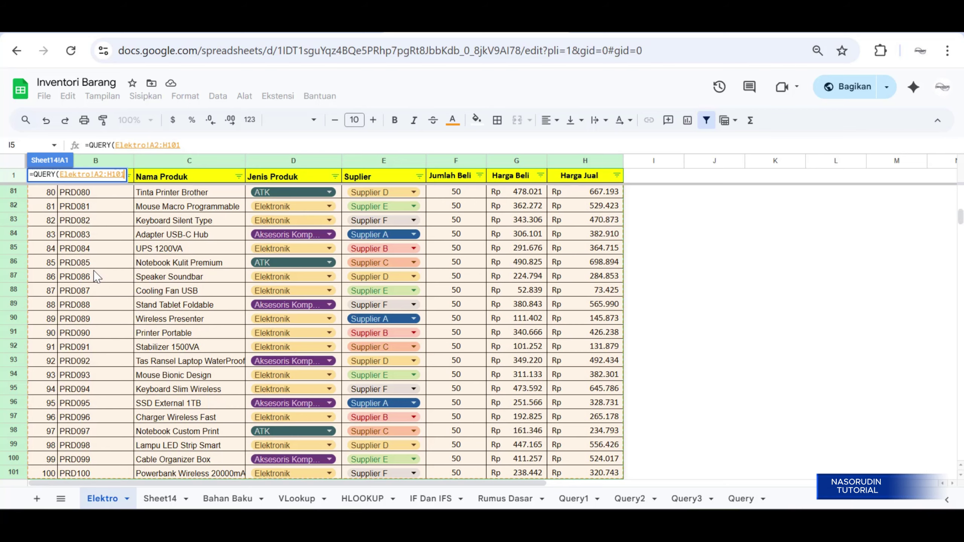
pyautogui.press('Return')
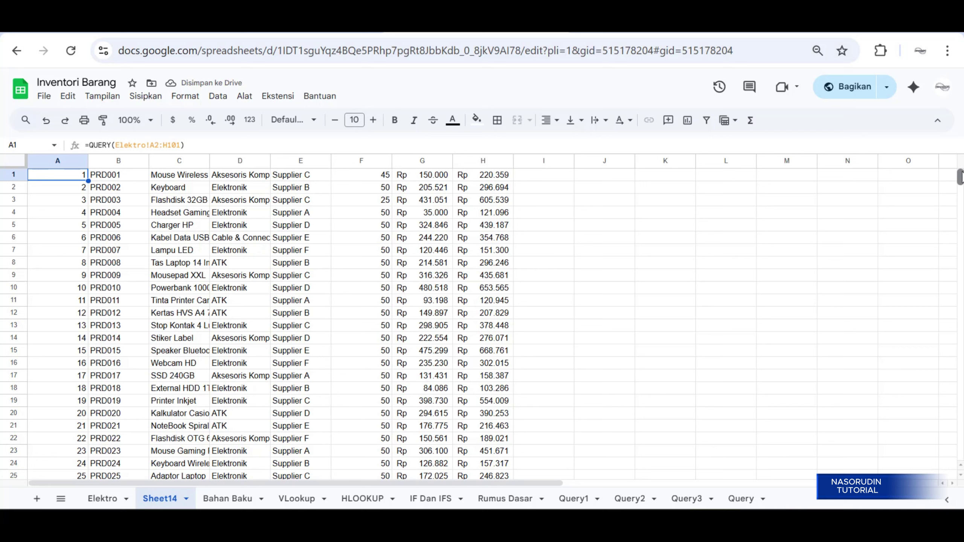
# - Edit the QUERY formula in A1 so its source range becomes Elektro!A1:H101, including the header row
pyautogui.click(188, 186)
pyautogui.press('Up')
pyautogui.press('Left')
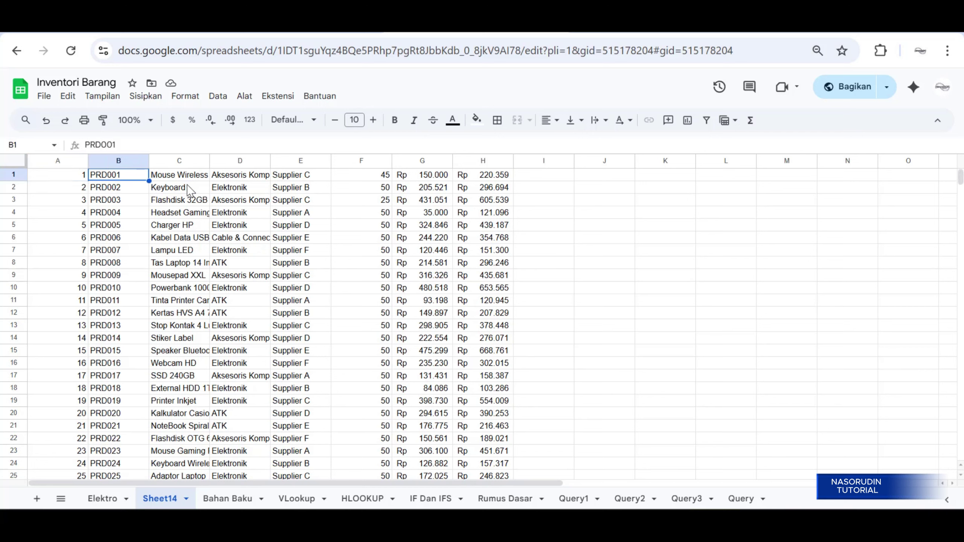
pyautogui.press('Left')
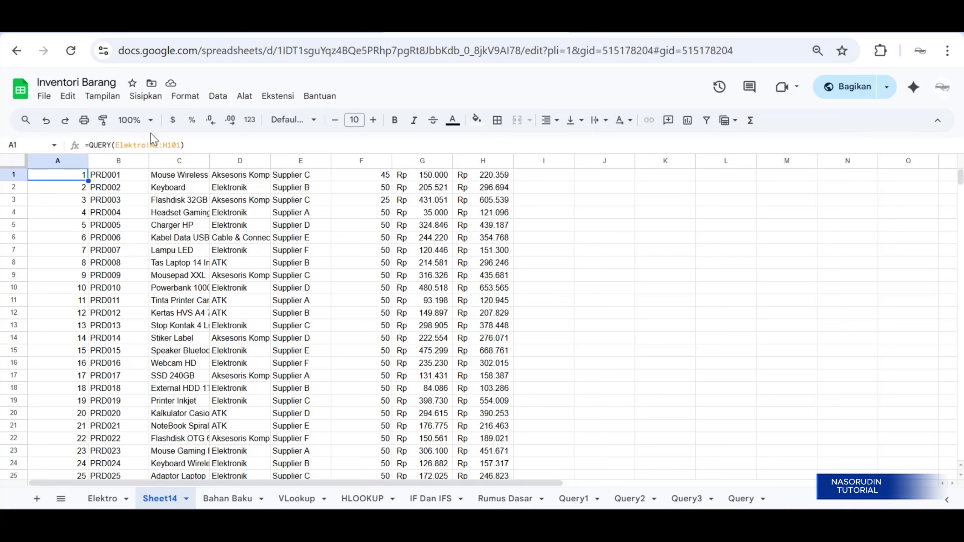
pyautogui.click(158, 145)
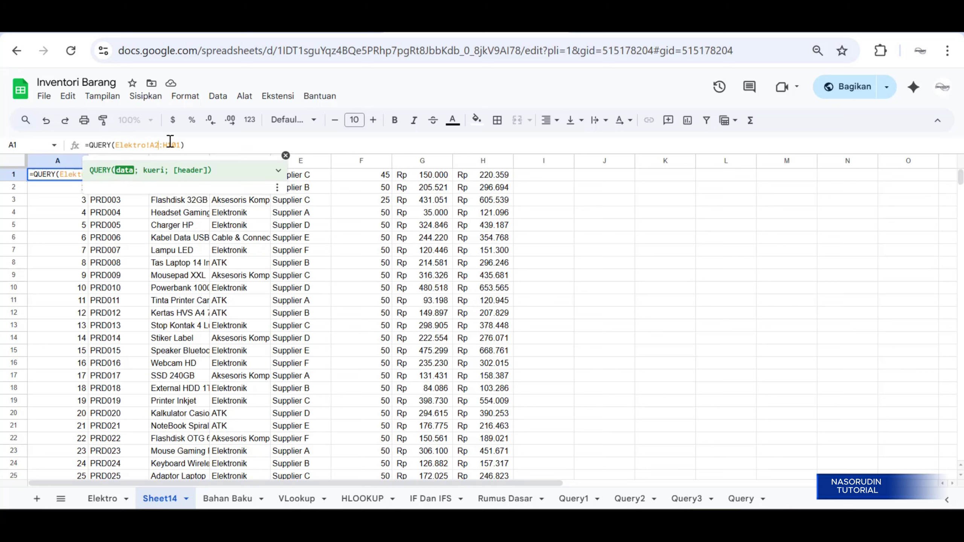
pyautogui.press('BackSpace')
pyautogui.write('1')
pyautogui.press('Return')
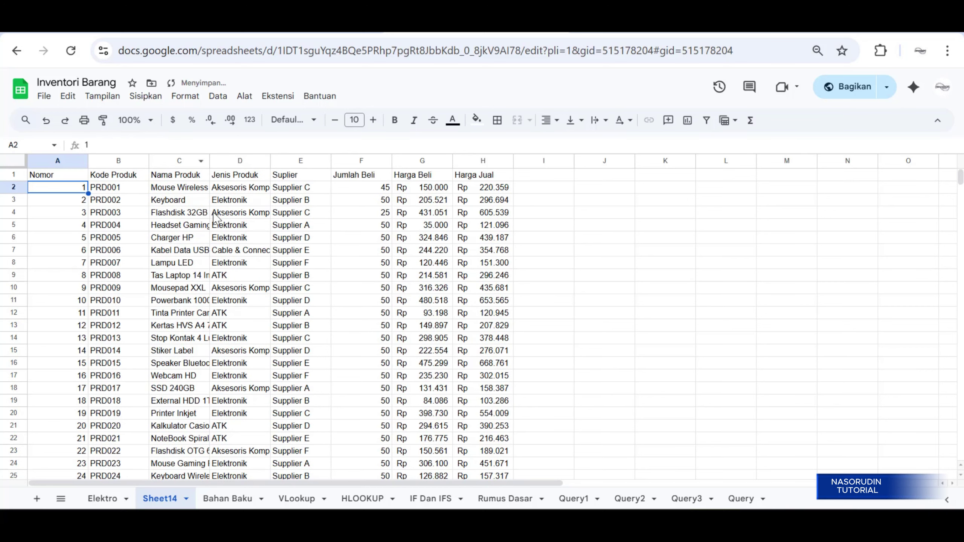
# - Make the header row A1:H1 of the query result bold
pyautogui.click(80, 176)
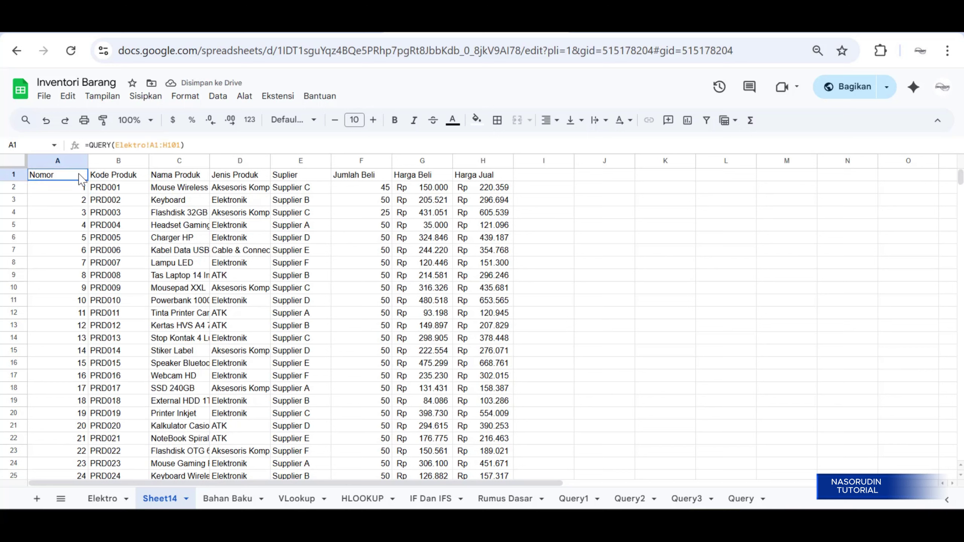
pyautogui.hotkey('shift', 'Right')
pyautogui.hotkey('shift', 'Right')
pyautogui.hotkey('shift', 'Right')
pyautogui.hotkey('shift', 'Right')
pyautogui.hotkey('shift', 'Right')
pyautogui.hotkey('shift', 'Right')
pyautogui.hotkey('shift', 'Right')
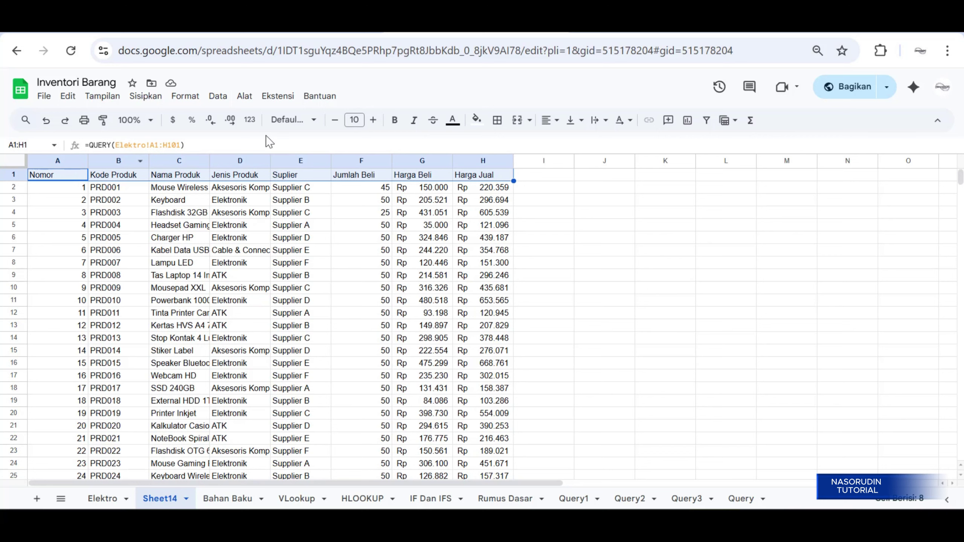
pyautogui.click(394, 120)
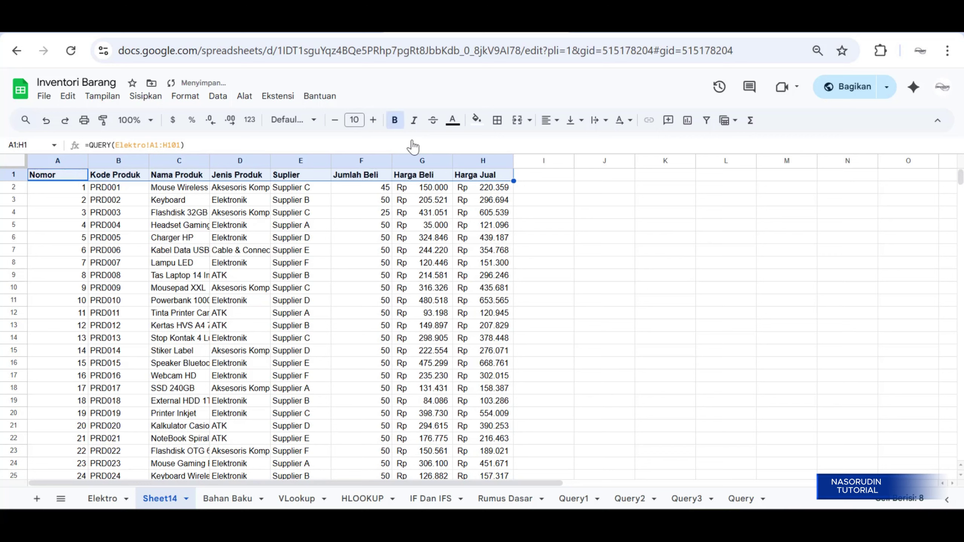
pyautogui.click(419, 228)
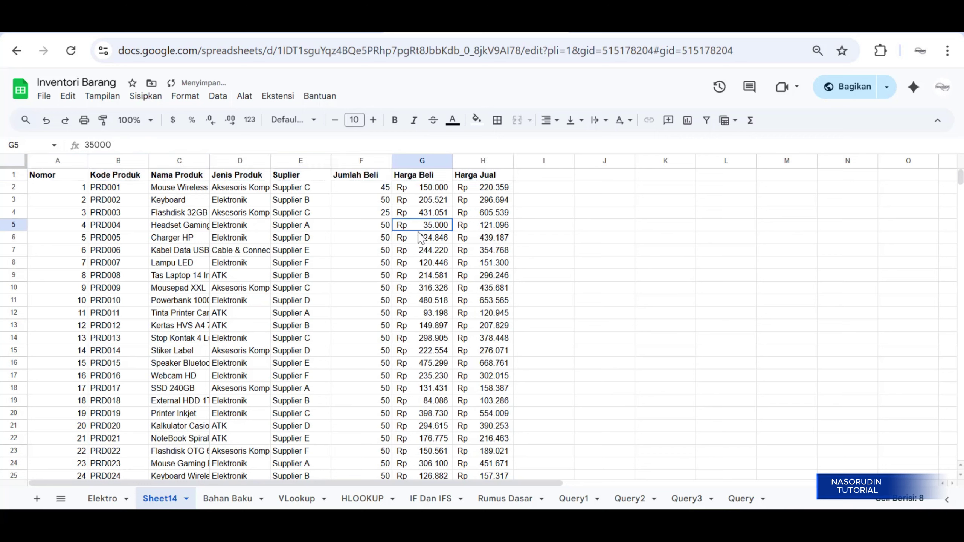
# - Apply all borders to the whole table A1:H101 and center its contents horizontally
pyautogui.click(79, 178)
pyautogui.hotkey('ctrl', 'a')
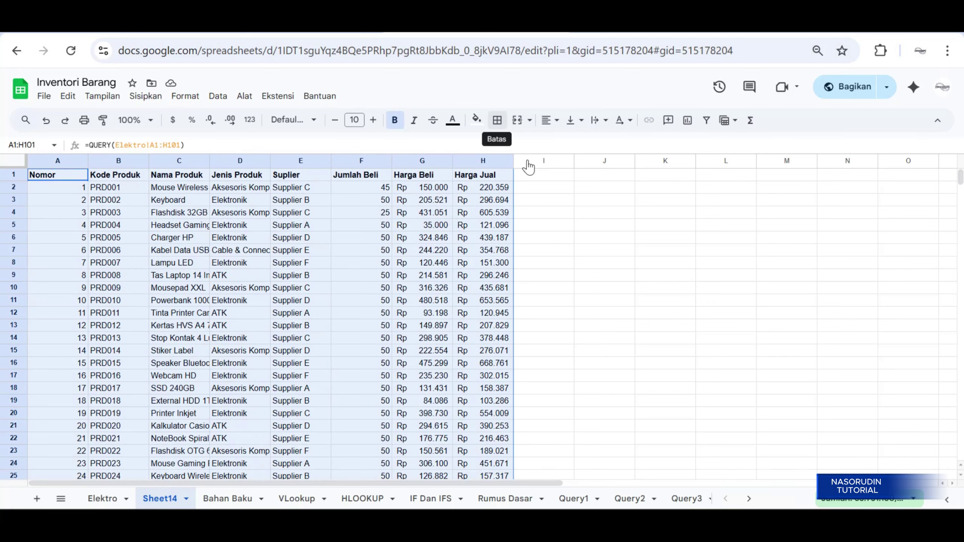
pyautogui.click(497, 125)
pyautogui.click(502, 147)
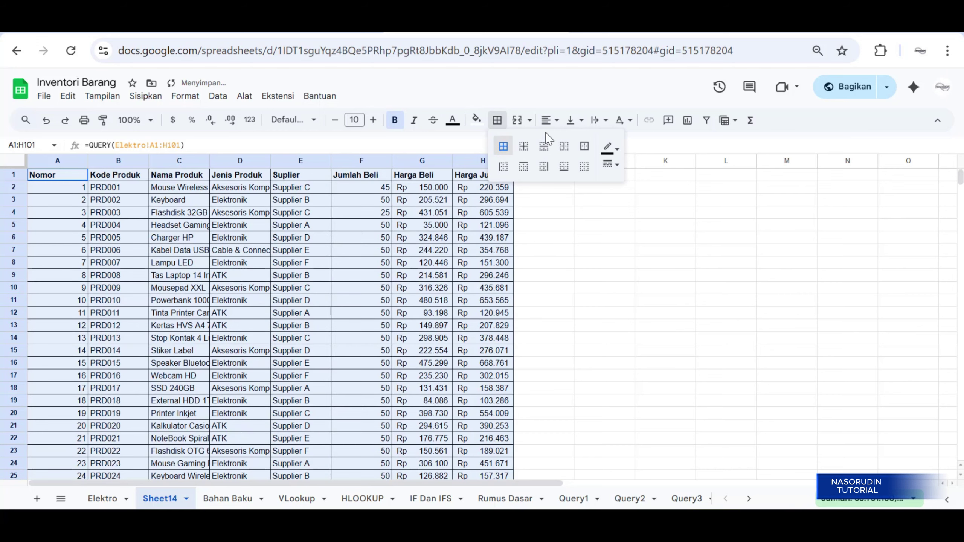
pyautogui.click(548, 121)
pyautogui.click(569, 144)
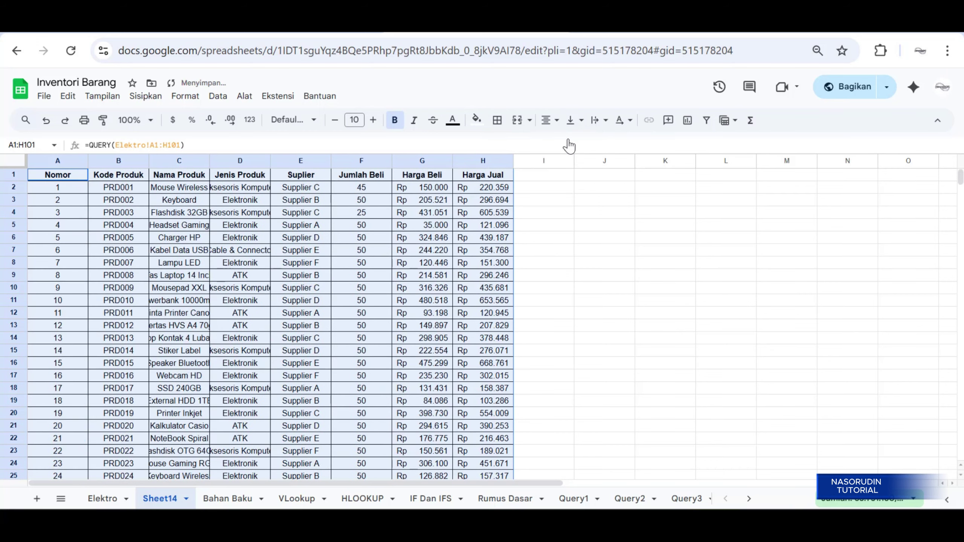
pyautogui.click(579, 225)
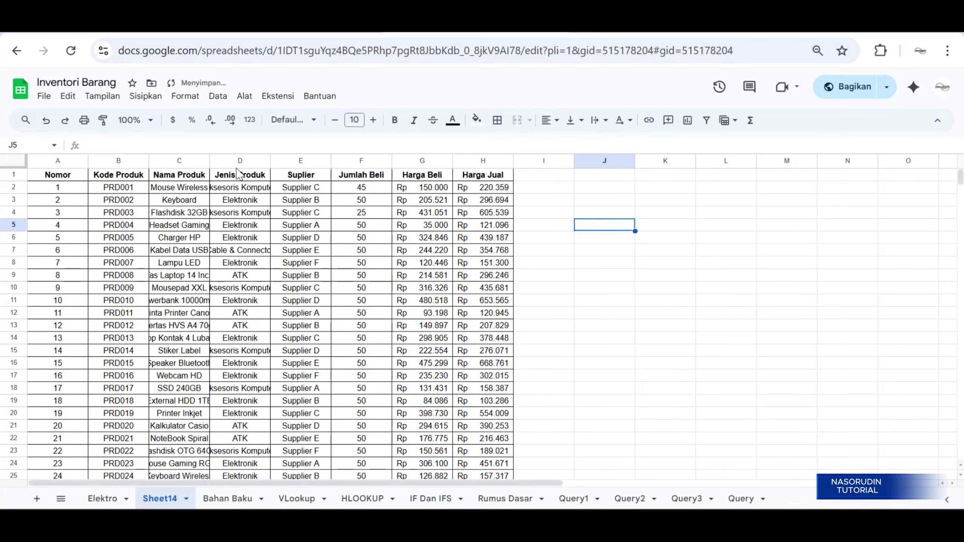
# - Fill the header cells A1:H1 with orange
pyautogui.click(84, 183)
pyautogui.hotkey('shift', 'Right')
pyautogui.hotkey('shift', 'Right')
pyautogui.hotkey('shift', 'Right')
pyautogui.hotkey('shift', 'Right')
pyautogui.hotkey('shift', 'Right')
pyautogui.hotkey('shift', 'Right')
pyautogui.hotkey('shift', 'Right')
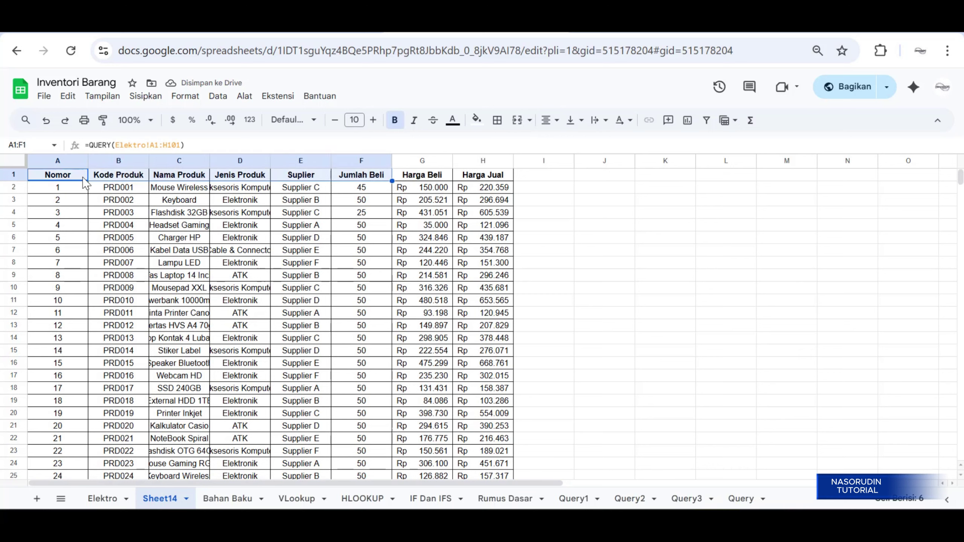
pyautogui.click(477, 121)
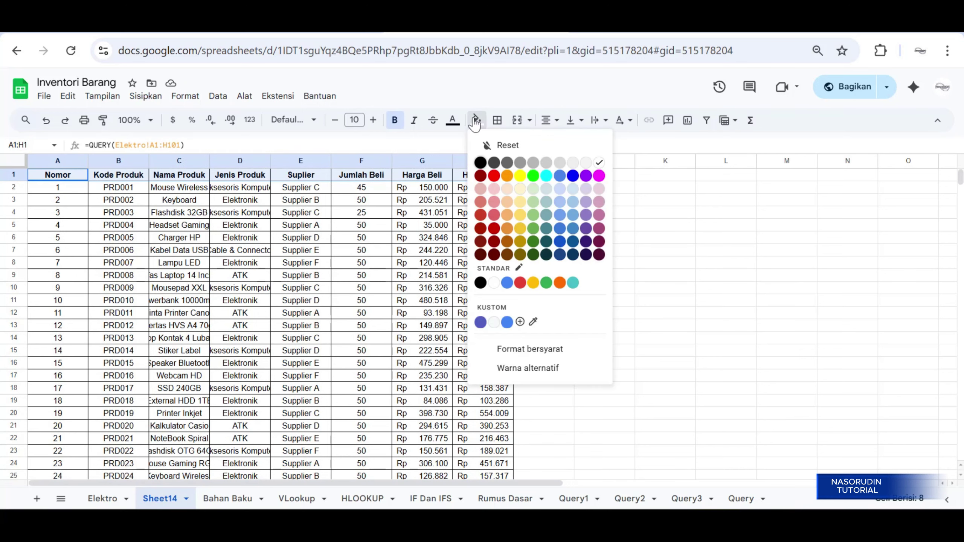
pyautogui.click(506, 176)
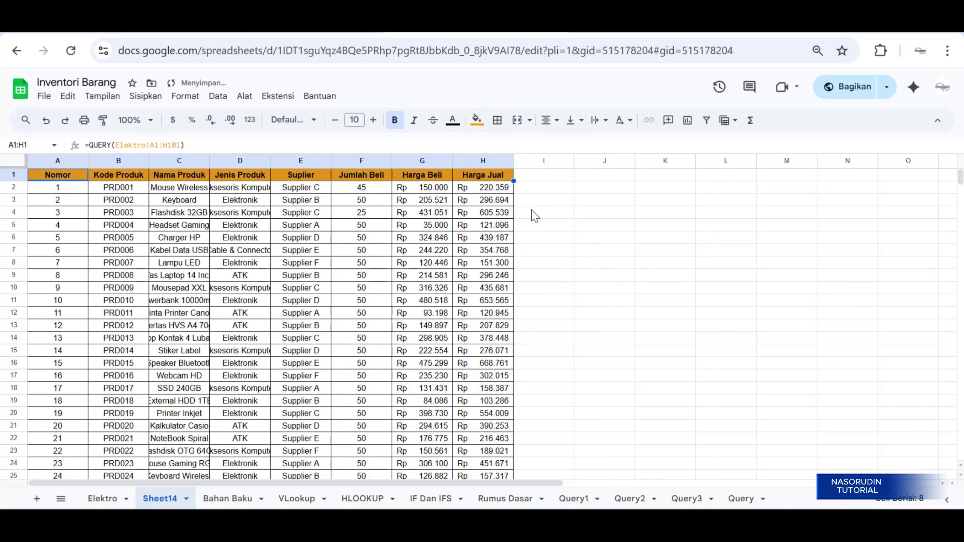
pyautogui.click(533, 214)
pyautogui.click(619, 180)
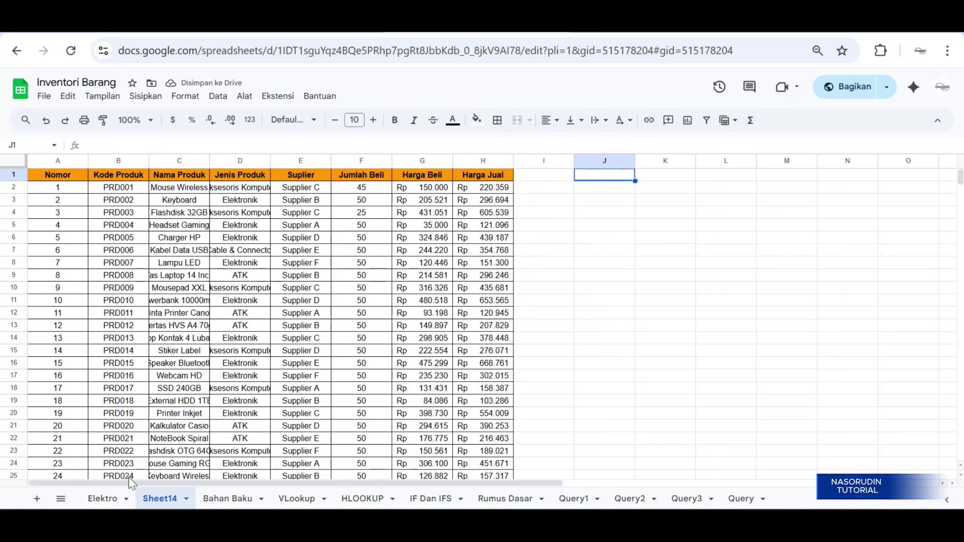
# - Widen the Nama Produk and Jenis Produk columns in Sheet14 so their full text fits
pyautogui.click(102, 498)
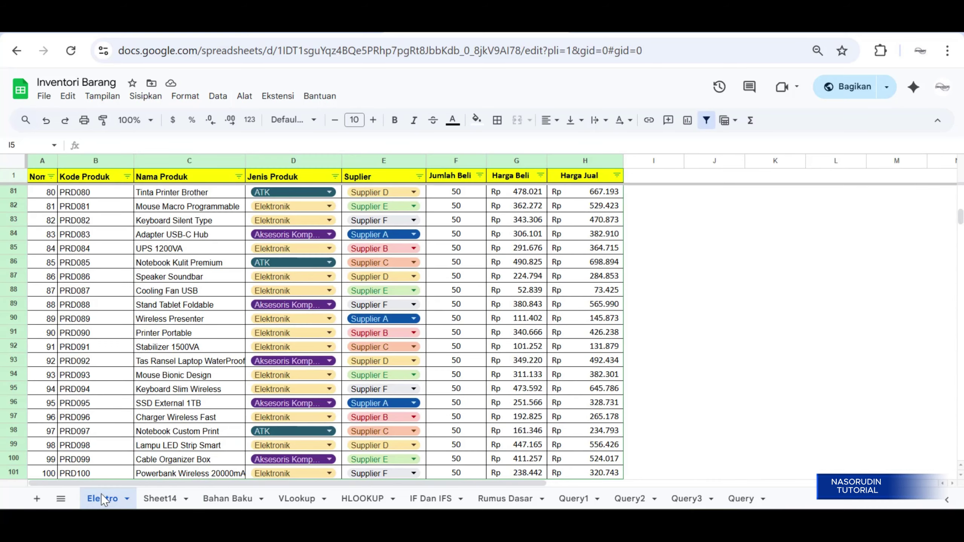
pyautogui.click(160, 498)
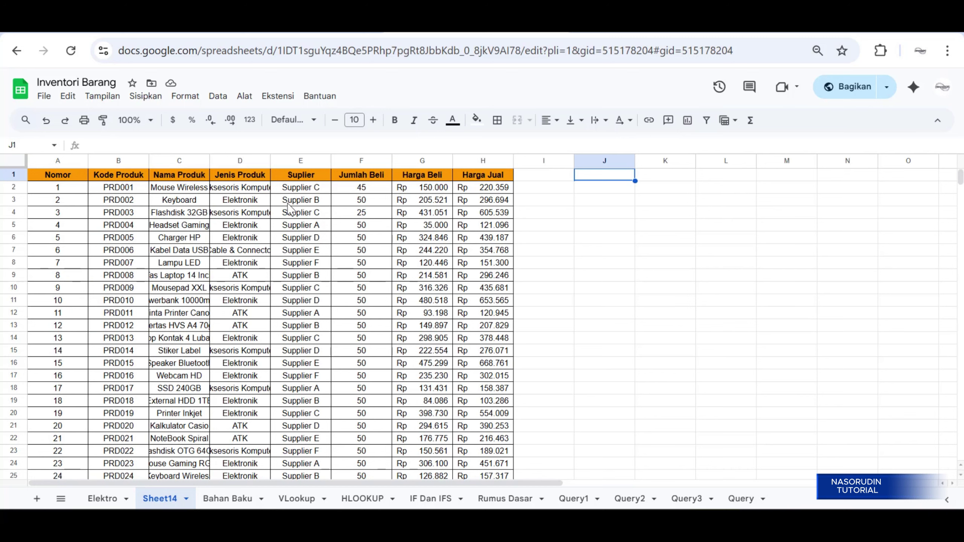
pyautogui.moveTo(209, 160); pyautogui.dragTo(240, 160)
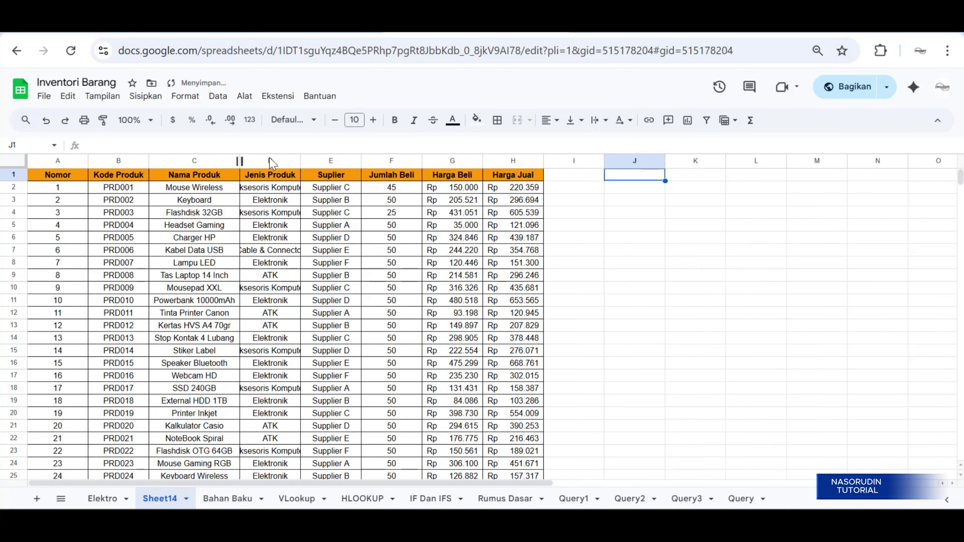
pyautogui.moveTo(301, 159); pyautogui.dragTo(332, 159)
pyautogui.click(314, 226)
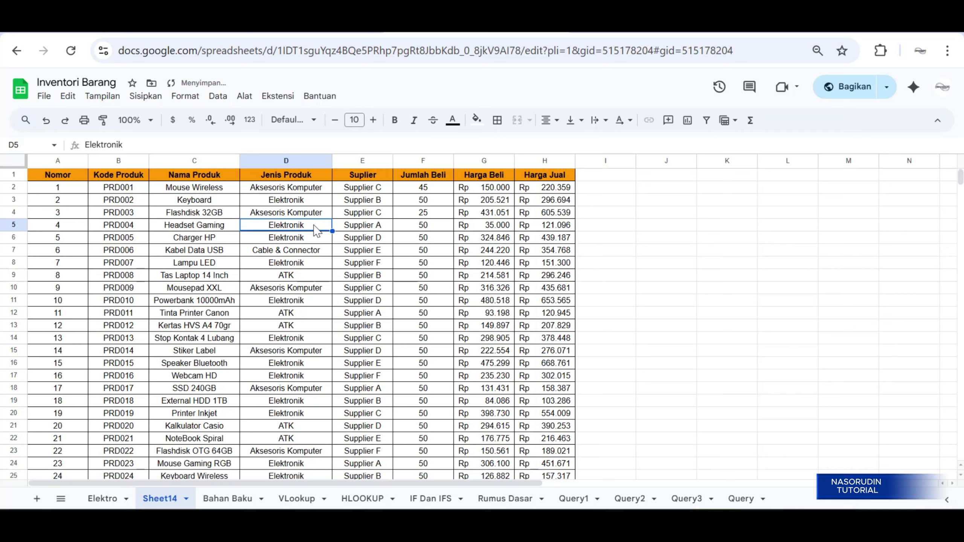
# - Try to delete row 5 of the query result and clear cell D5, undoing each attempt
pyautogui.rightClick(315, 230)
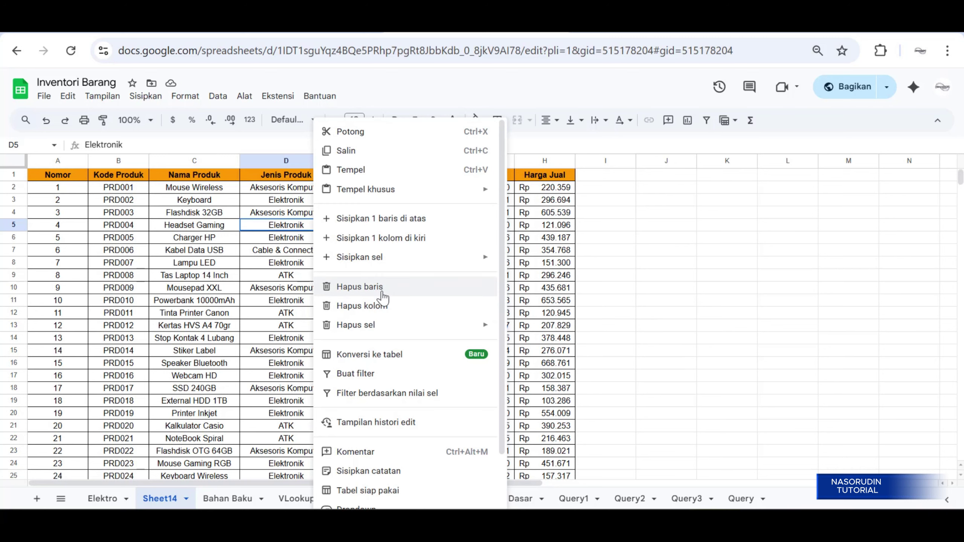
pyautogui.click(385, 294)
pyautogui.hotkey('ctrl', 'z')
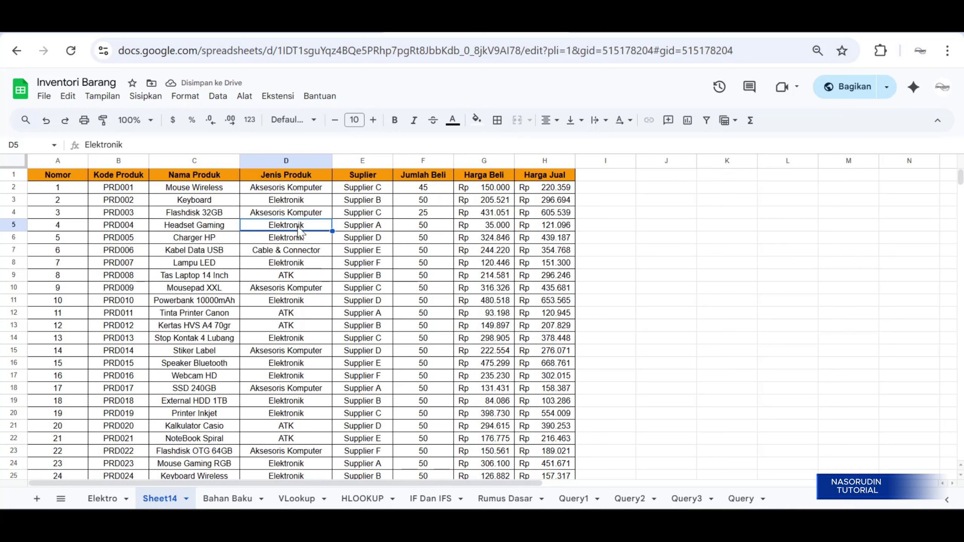
pyautogui.press('Delete')
pyautogui.hotkey('ctrl', 'z')
# - Set the Harga Beli of Mouse Wireless in cell G2 of the Elektro sheet to 350000 and check the change in Sheet14
pyautogui.click(103, 499)
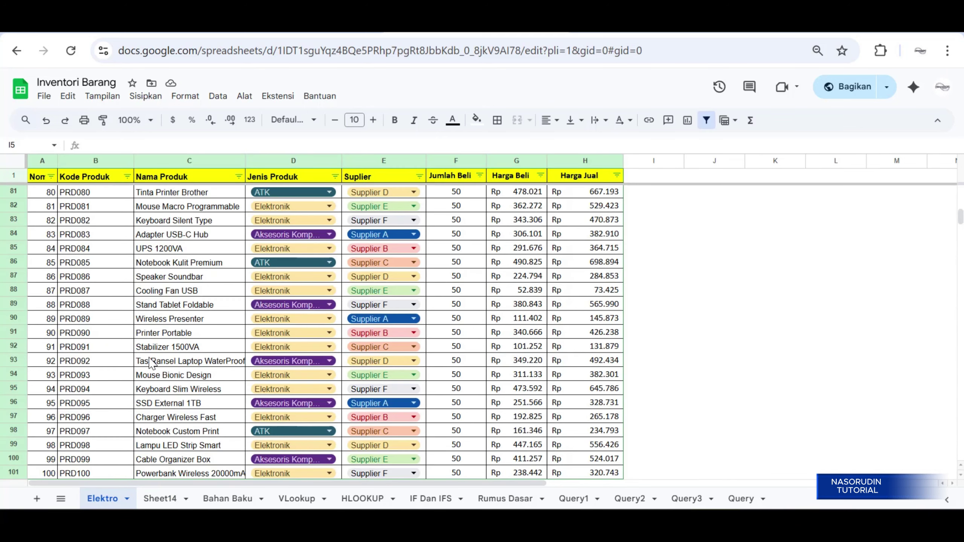
pyautogui.click(519, 234)
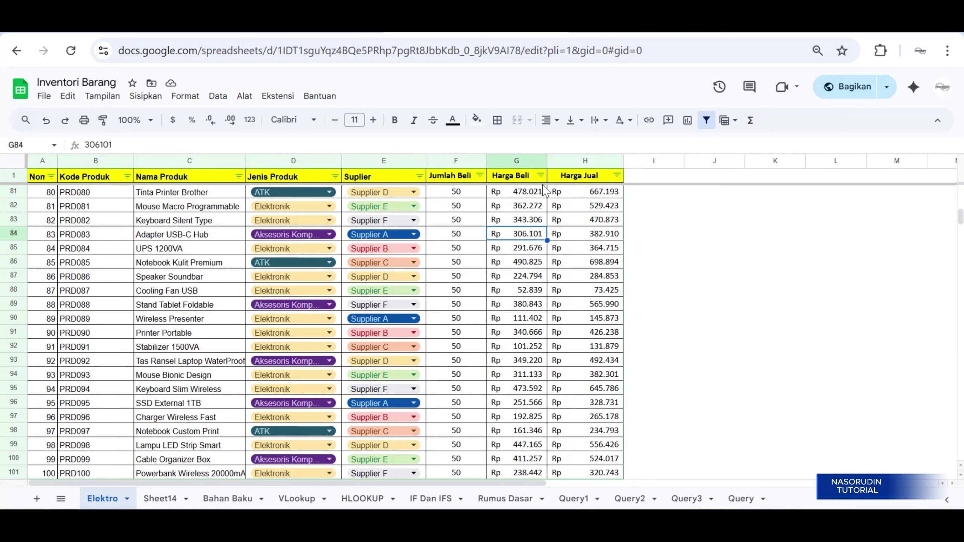
pyautogui.click(538, 193)
pyautogui.press('Up')
pyautogui.press('Up')
pyautogui.press('Up')
pyautogui.press('Up')
pyautogui.press('Up')
pyautogui.press('Up')
pyautogui.press('Up')
pyautogui.press('Up')
pyautogui.press('Up')
pyautogui.press('Up')
pyautogui.press('Up')
pyautogui.press('Up')
pyautogui.press('Up')
pyautogui.press('Up')
pyautogui.press('Up')
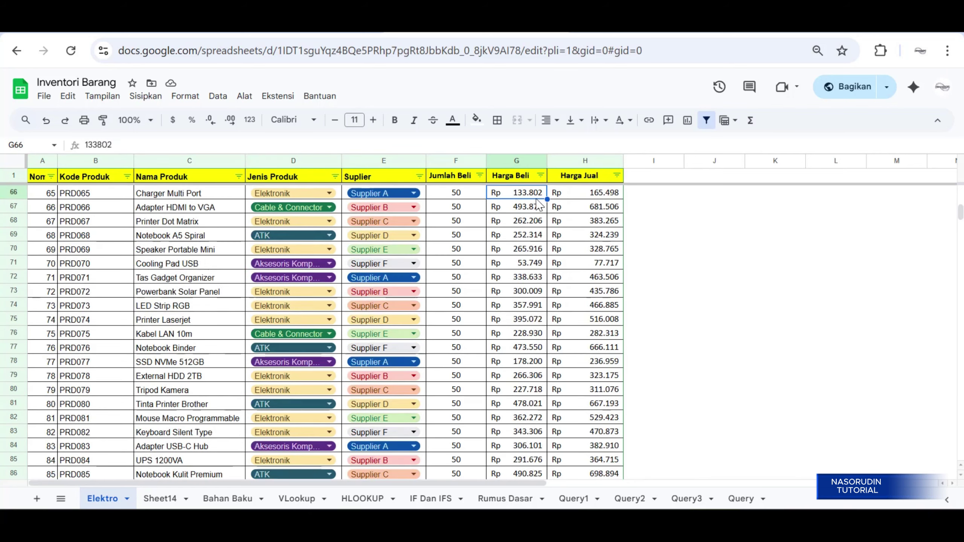
pyautogui.press('Up')
pyautogui.press('Up')
pyautogui.press('Up')
pyautogui.press('Up')
pyautogui.press('Up')
pyautogui.press('Up')
pyautogui.press('Up')
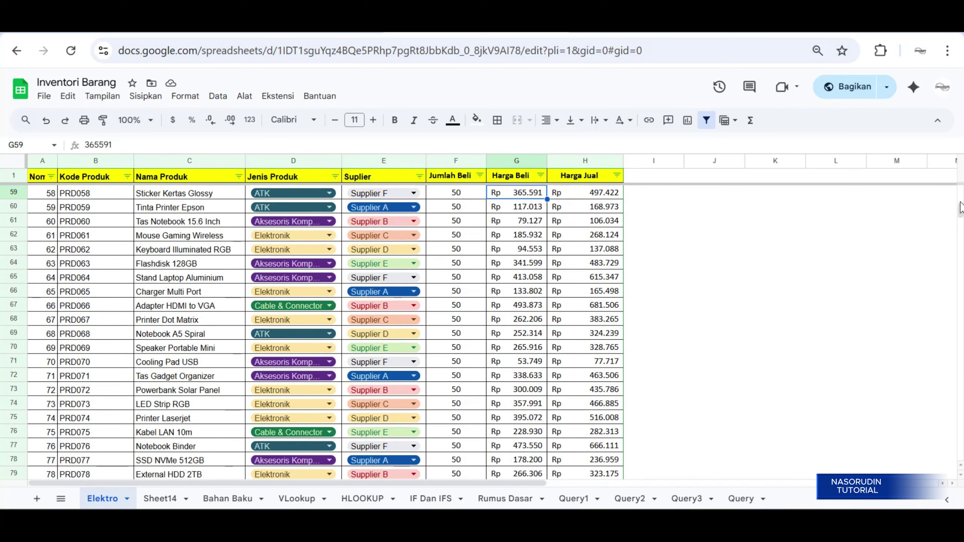
pyautogui.moveTo(960, 208); pyautogui.dragTo(960, 188)
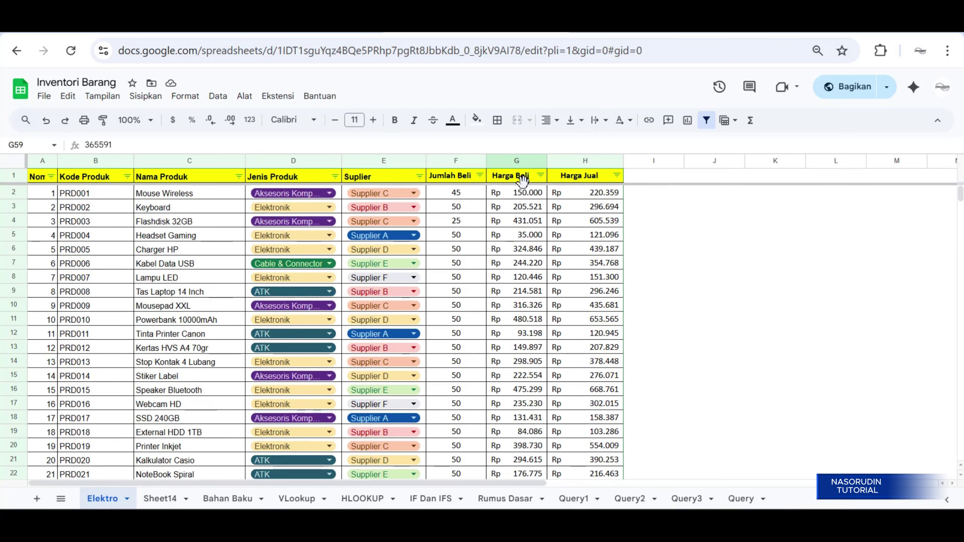
pyautogui.click(530, 196)
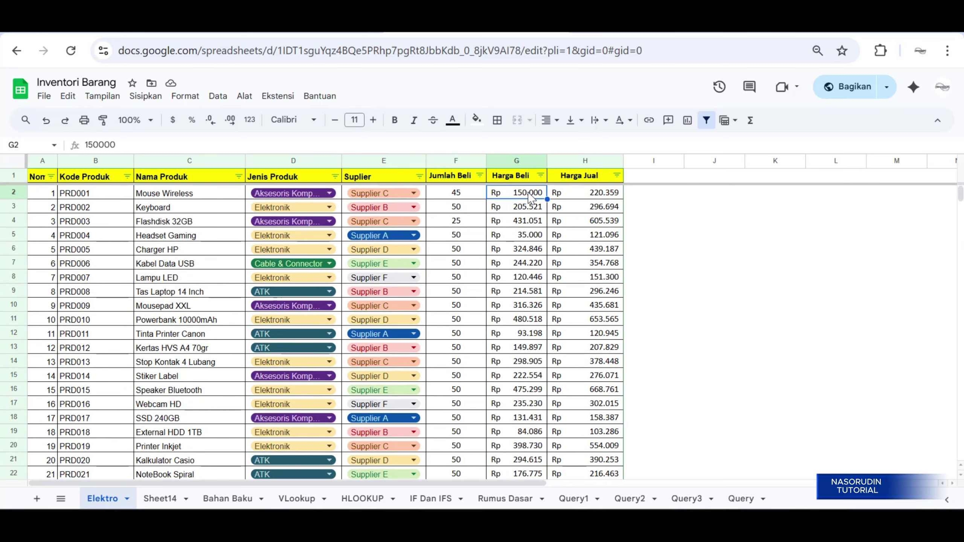
pyautogui.write('350')
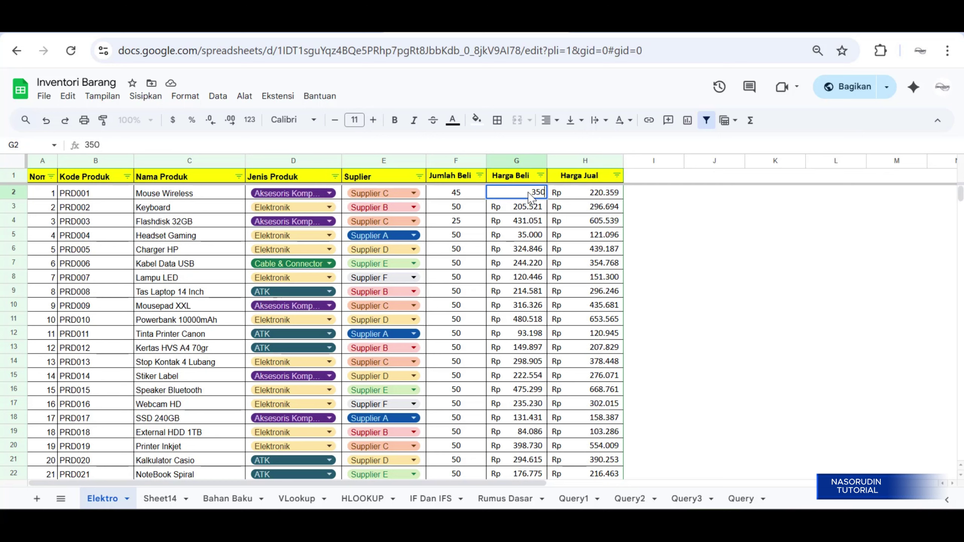
pyautogui.write('000')
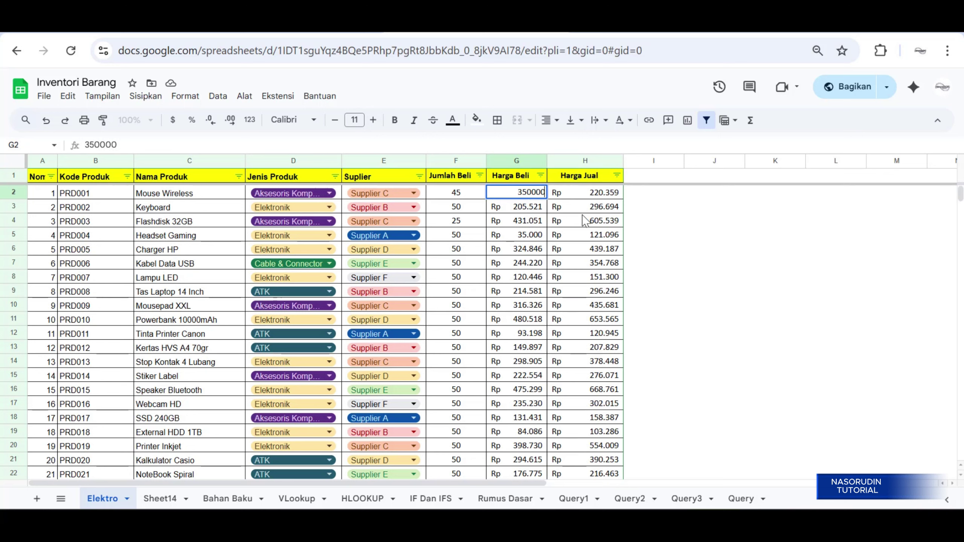
pyautogui.click(569, 218)
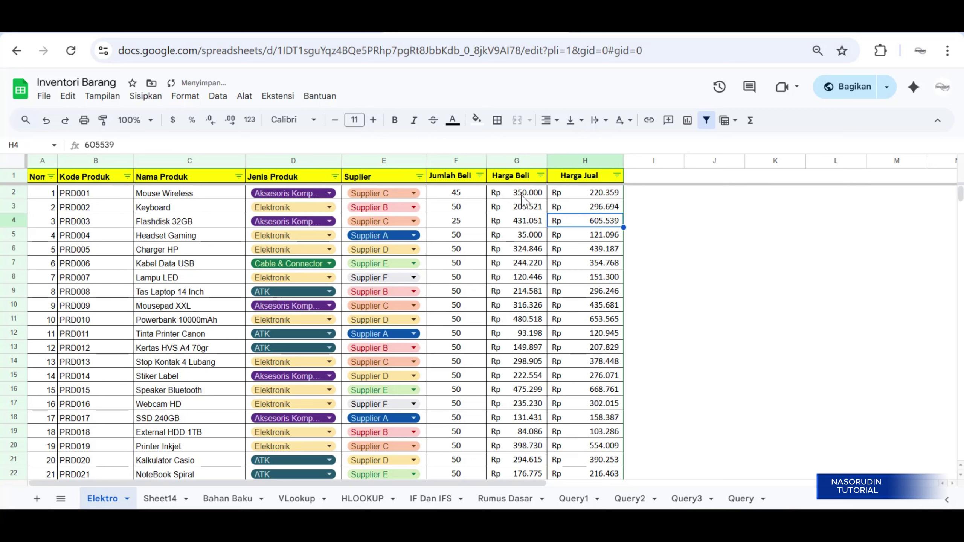
pyautogui.click(165, 501)
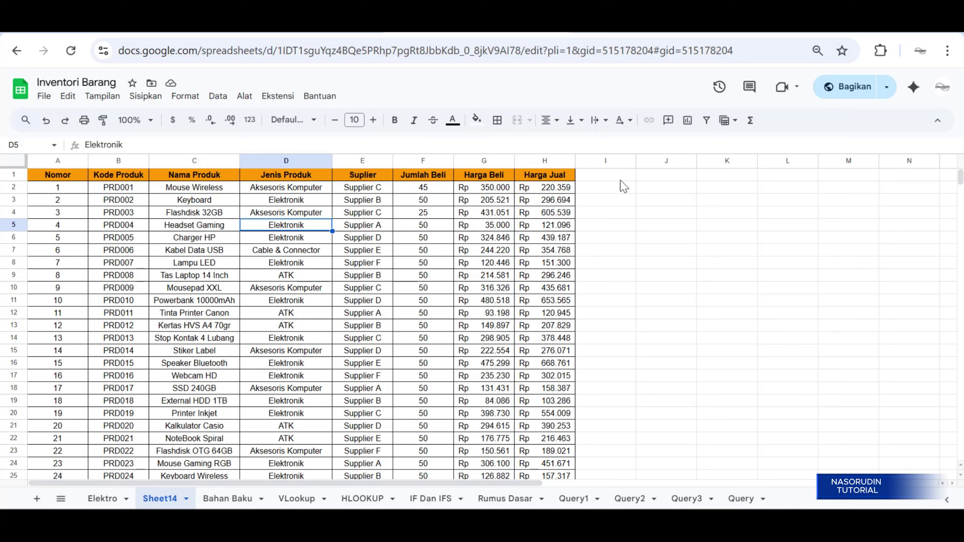
# - Enter the formula =SUM(B1:D11) in cell J1 of Sheet14
pyautogui.click(634, 180)
pyautogui.click(667, 174)
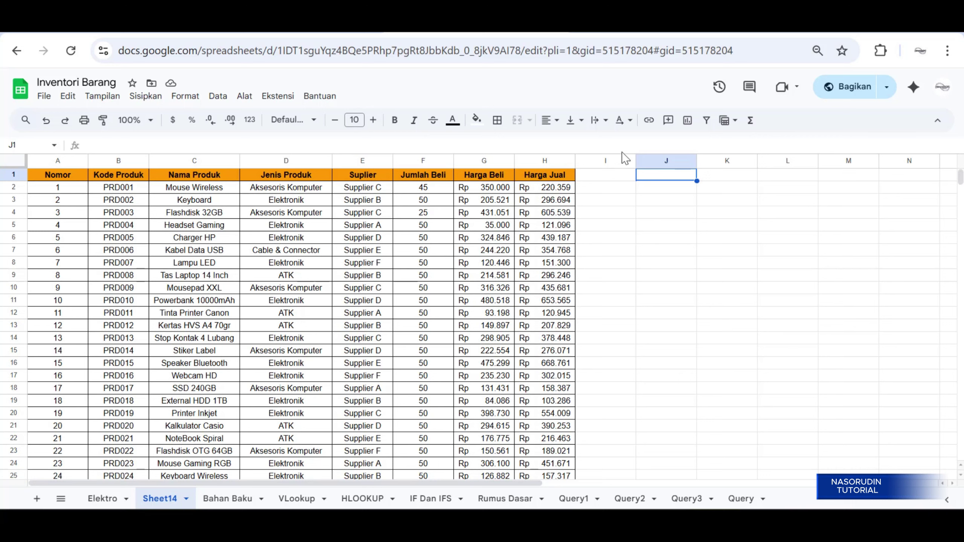
pyautogui.doubleClick(673, 175)
pyautogui.write('=su')
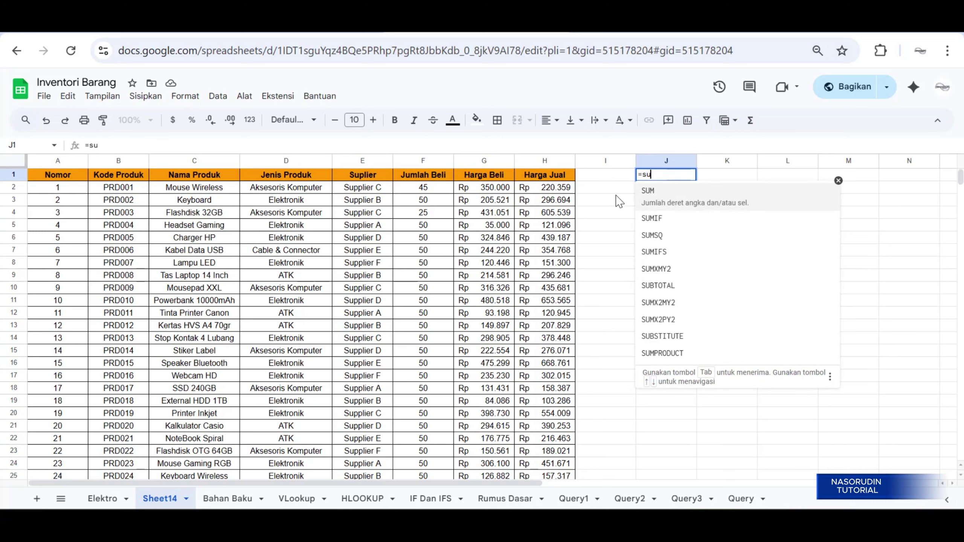
pyautogui.write('m')
pyautogui.press('Tab')
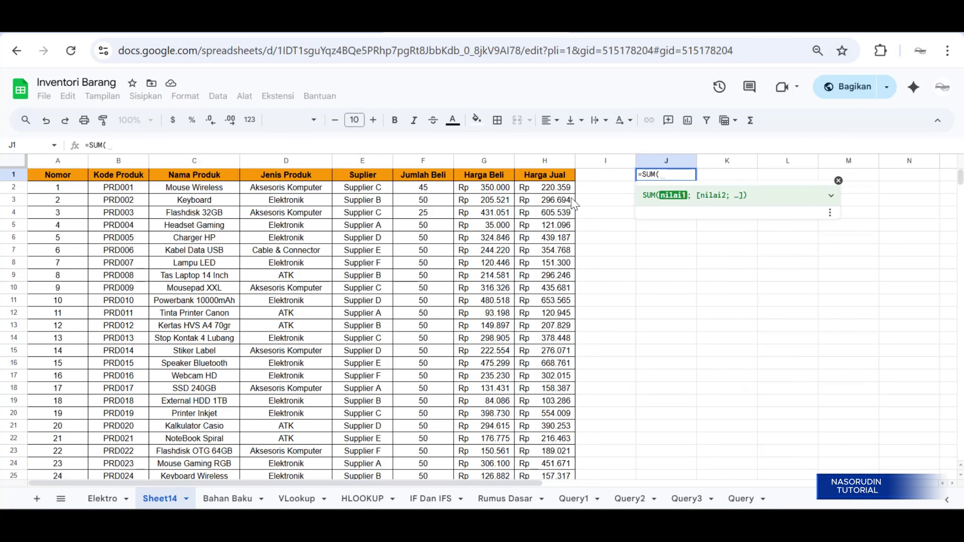
pyautogui.click(138, 181)
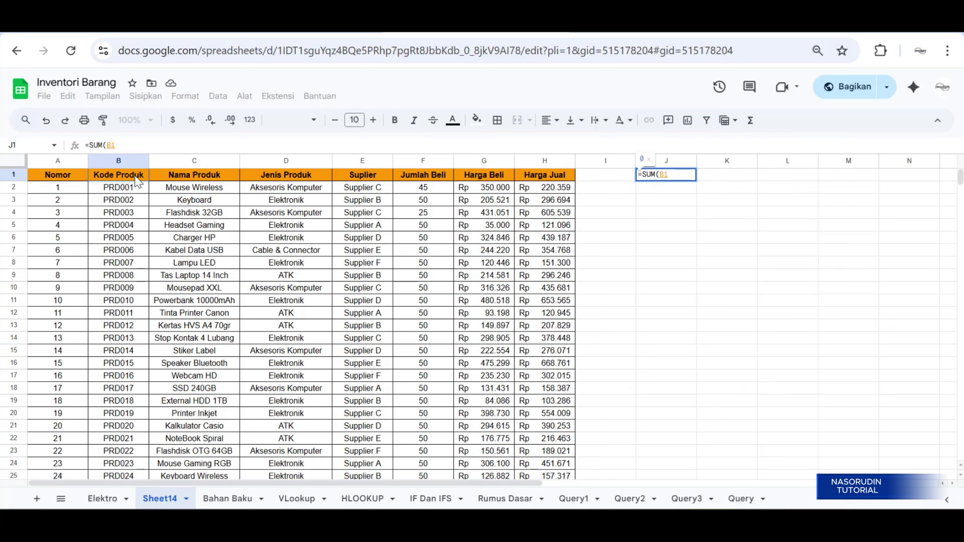
pyautogui.hotkey('shift', 'Right')
pyautogui.hotkey('shift', 'Right')
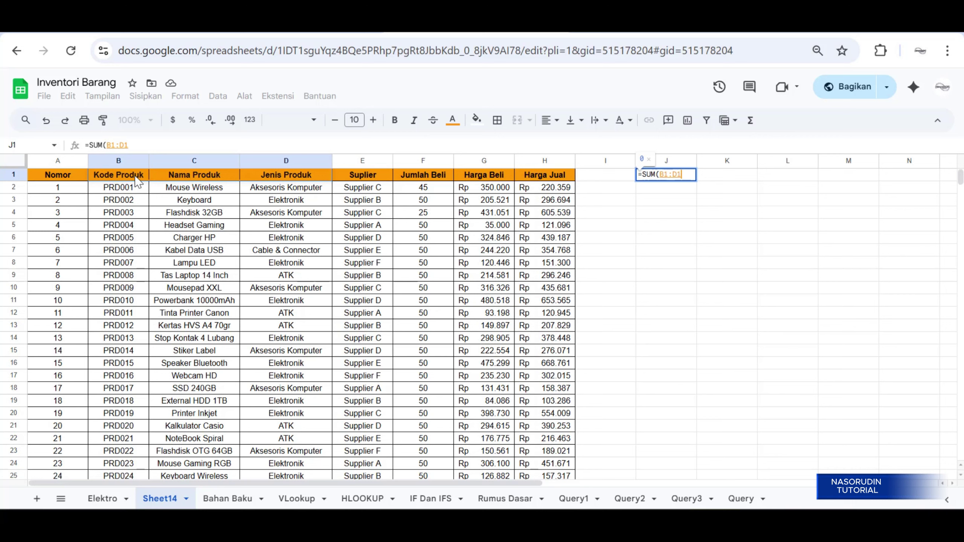
pyautogui.hotkey('shift', 'Down')
pyautogui.hotkey('shift', 'Down')
pyautogui.hotkey('shift', 'Down')
pyautogui.hotkey('shift', 'Down')
pyautogui.hotkey('shift', 'Down')
pyautogui.hotkey('shift', 'Down')
pyautogui.hotkey('shift', 'Down')
pyautogui.hotkey('shift', 'Down')
pyautogui.hotkey('shift', 'Down')
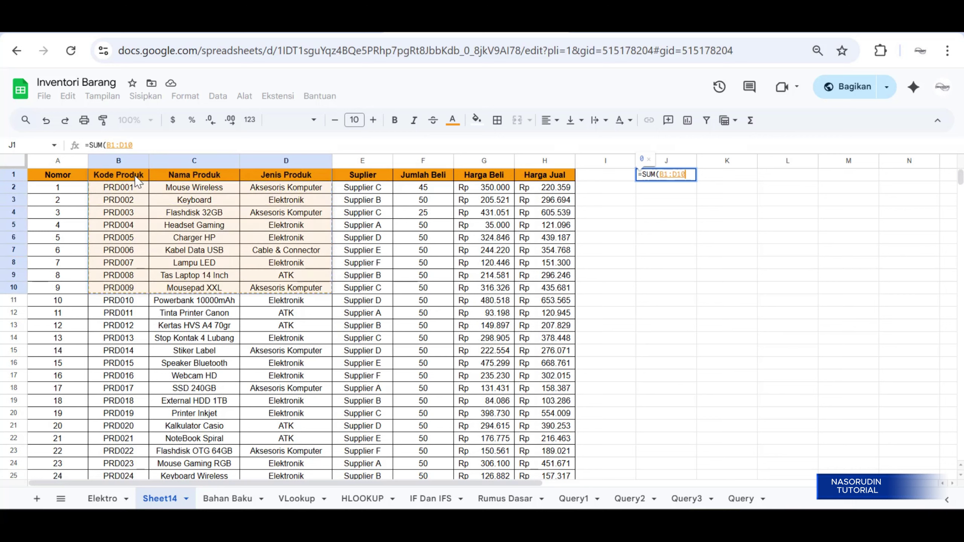
pyautogui.hotkey('shift', 'Down')
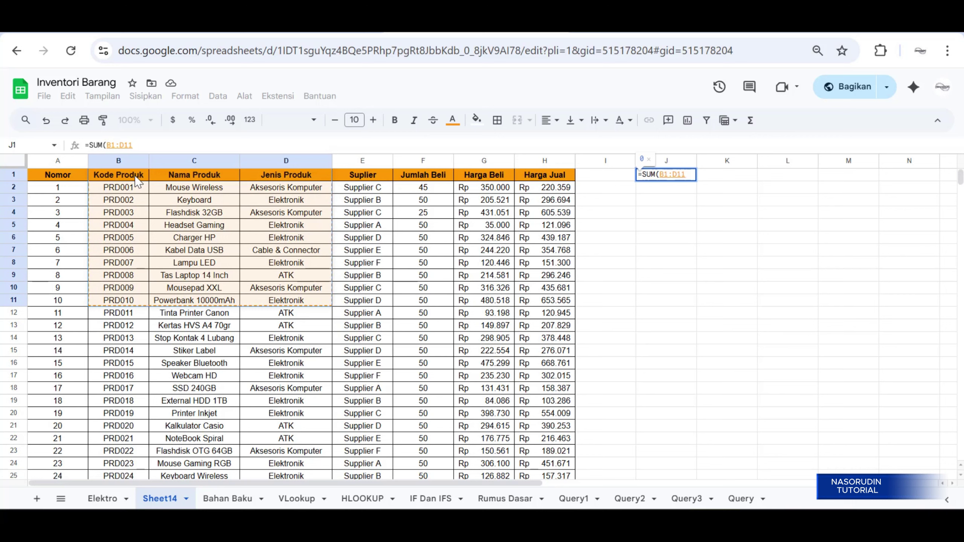
pyautogui.press('Return')
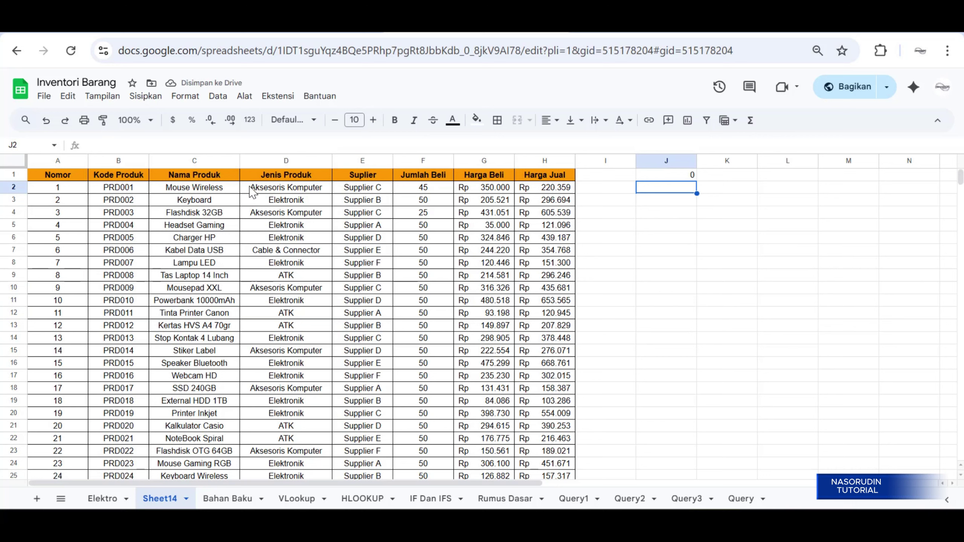
# - Replace SUM with QUERY in cell J1 so the formula reads =QUERY(B1:D11)
pyautogui.click(679, 173)
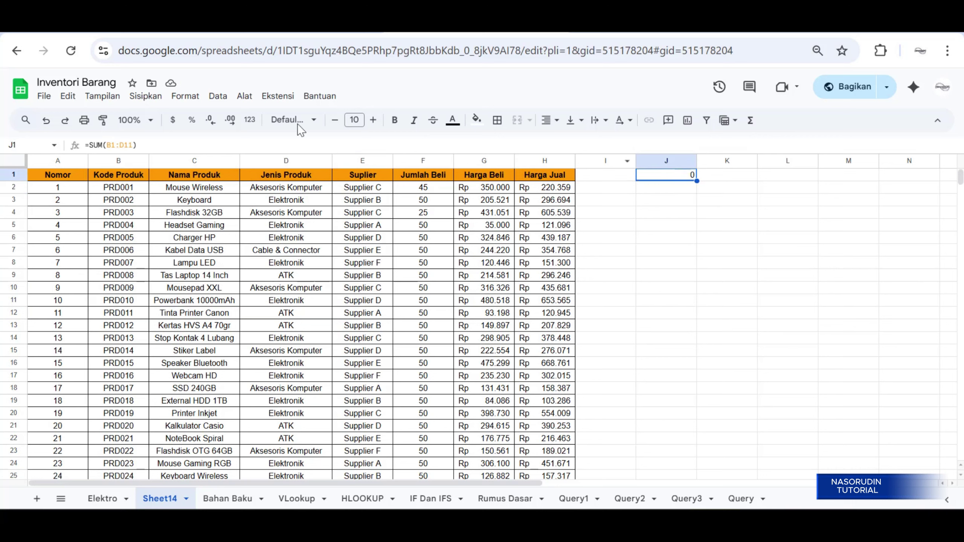
pyautogui.doubleClick(670, 177)
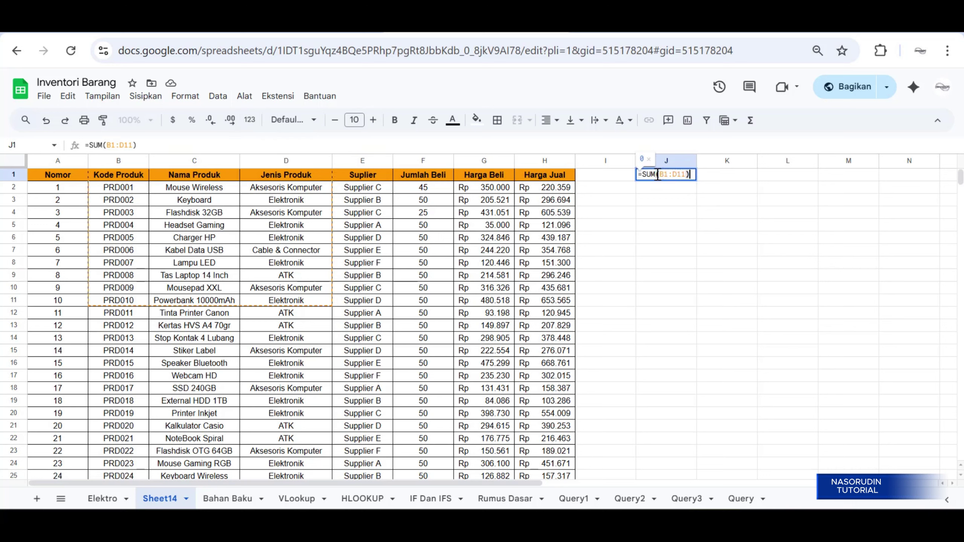
pyautogui.press('BackSpace')
pyautogui.press('BackSpace')
pyautogui.press('BackSpace')
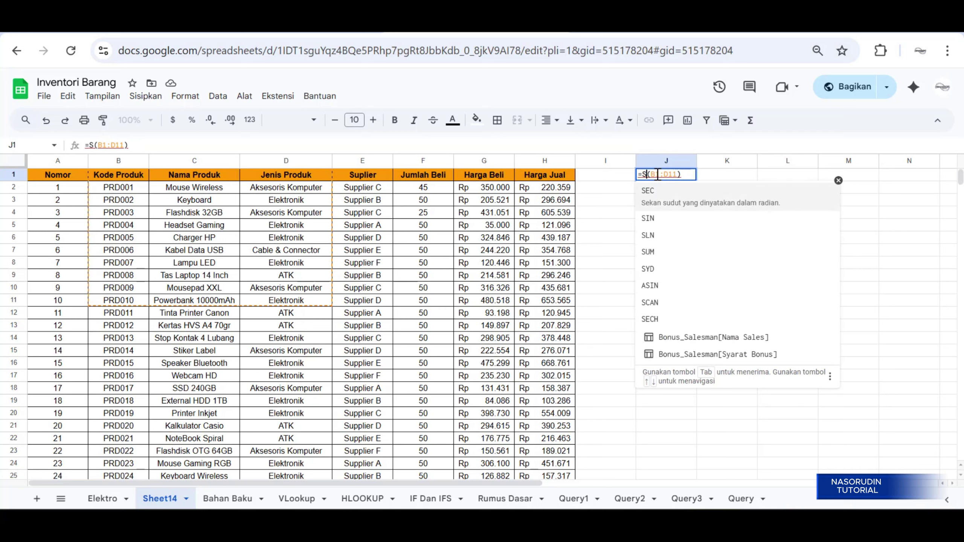
pyautogui.write('quw')
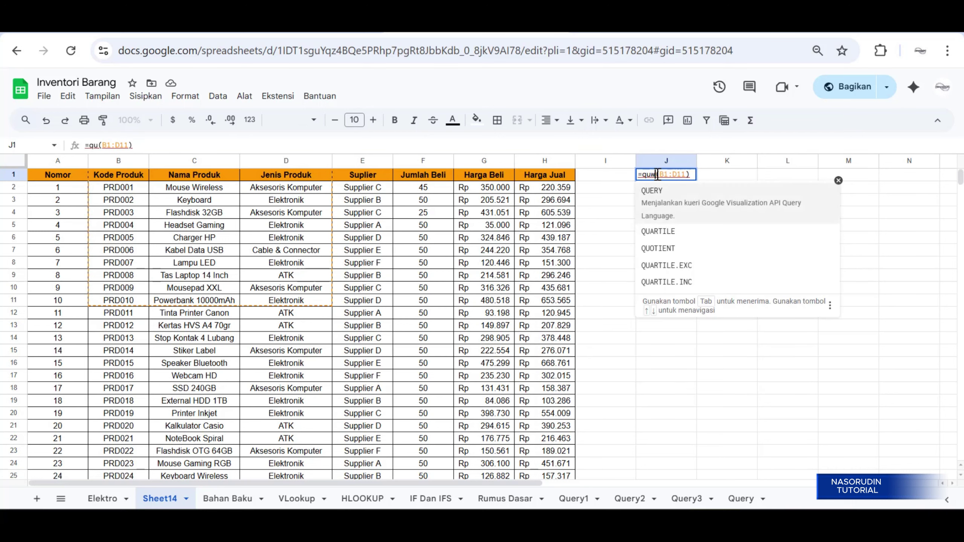
pyautogui.press('BackSpace')
pyautogui.press('BackSpace')
pyautogui.press('BackSpace')
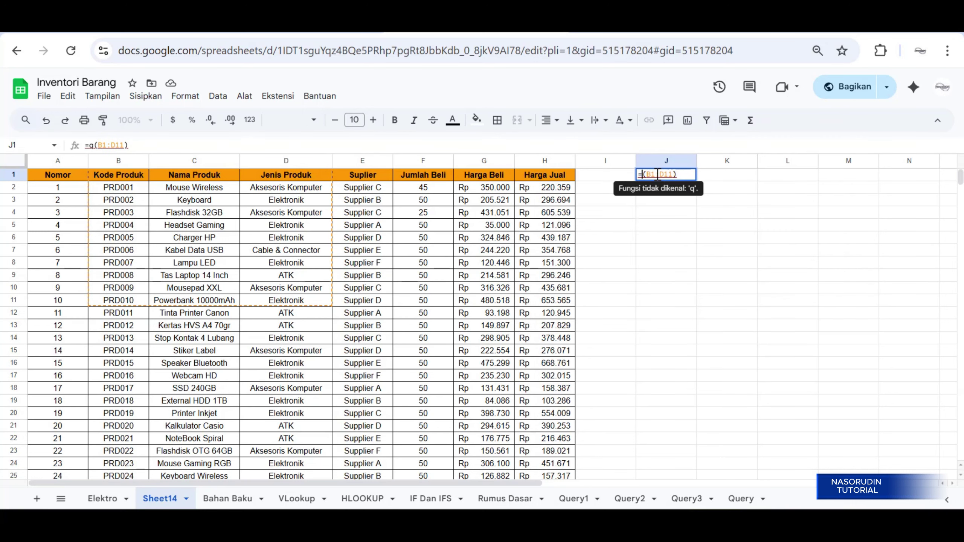
pyautogui.write('quer')
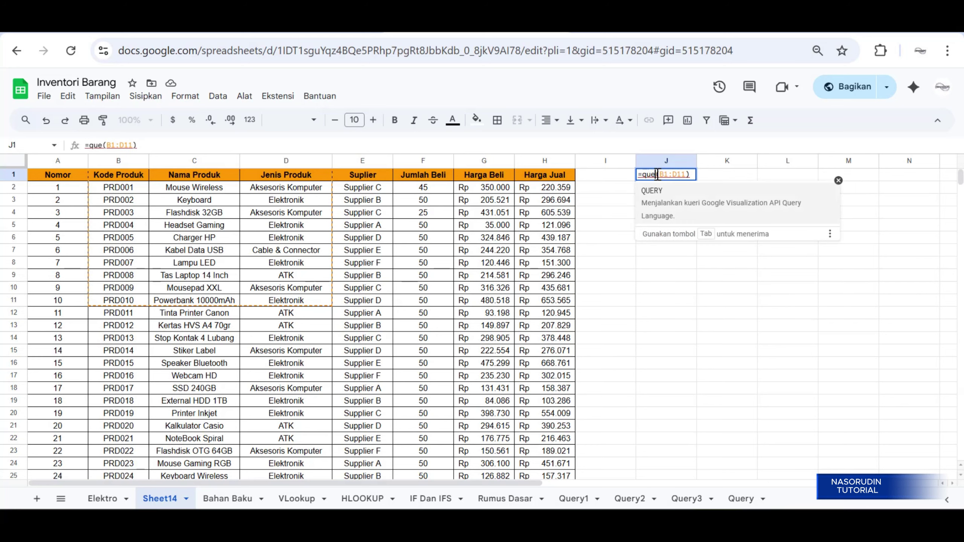
pyautogui.press('Tab')
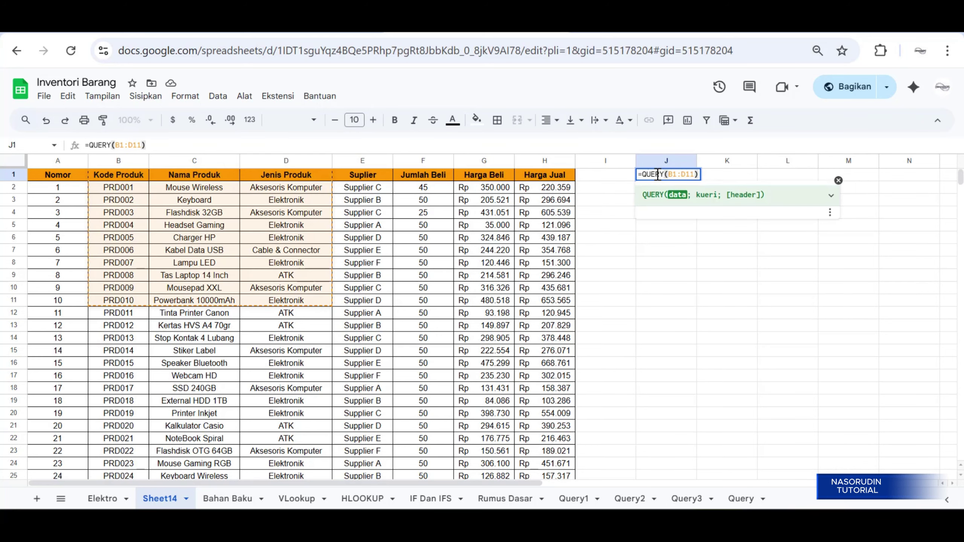
pyautogui.press('Return')
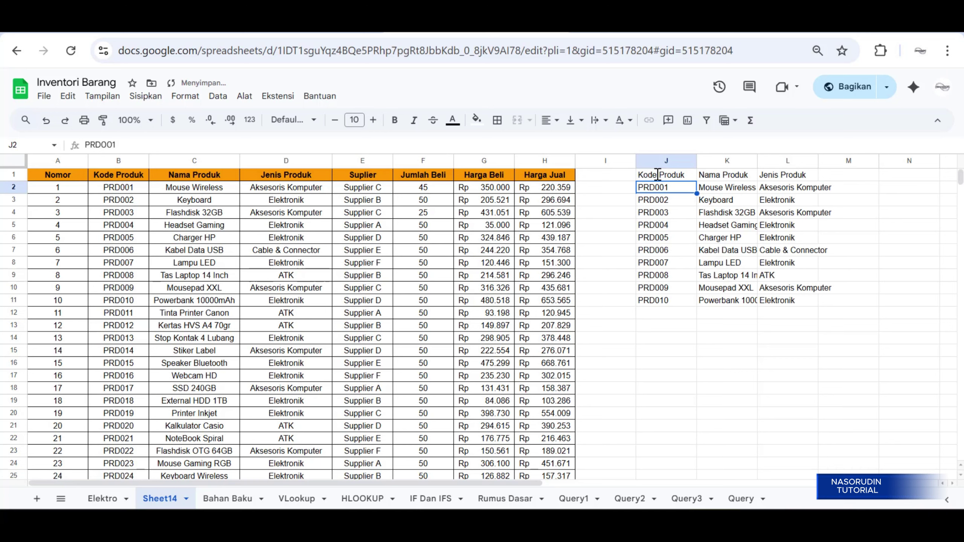
# - Apply all borders to the new query result in J1:L11
pyautogui.click(680, 178)
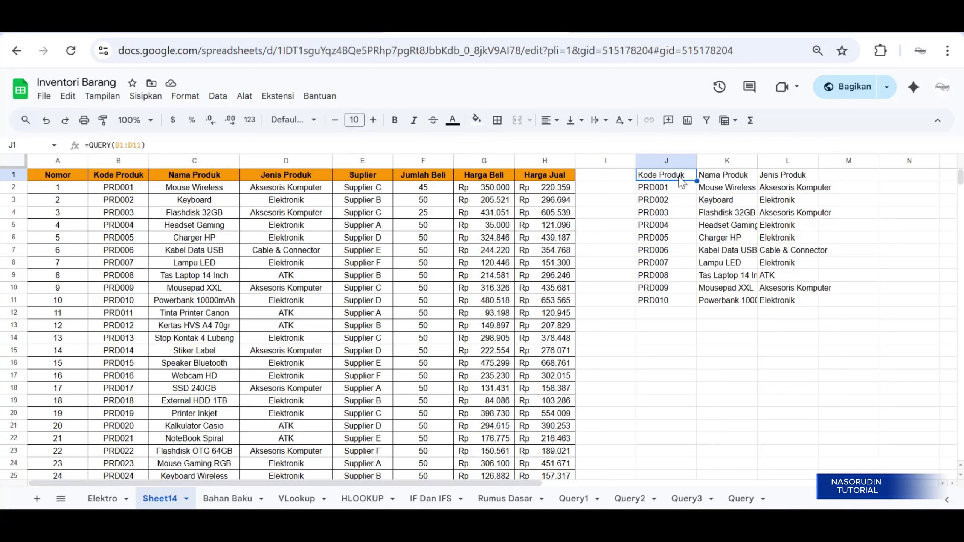
pyautogui.hotkey('shift', 'Right')
pyautogui.hotkey('shift', 'Right')
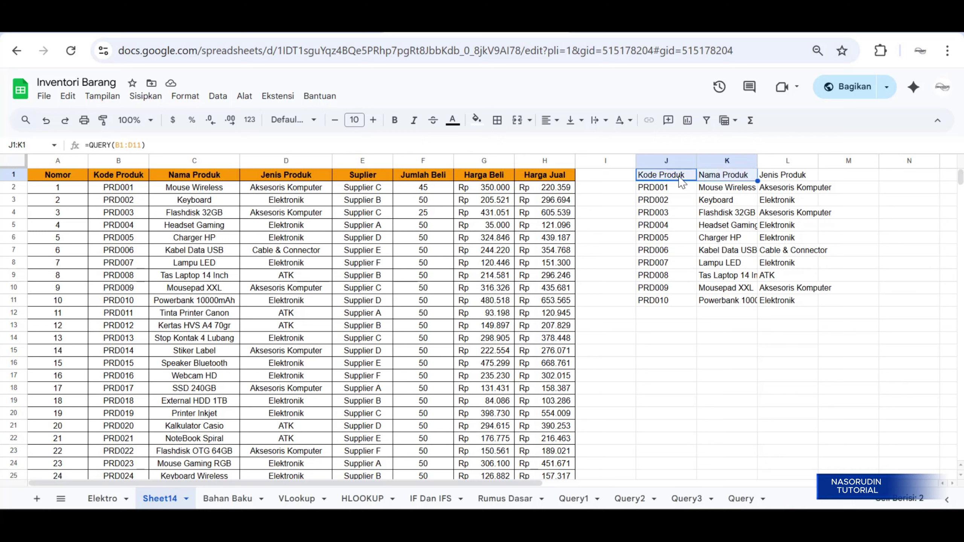
pyautogui.hotkey('ctrl', 'shift', 'Down')
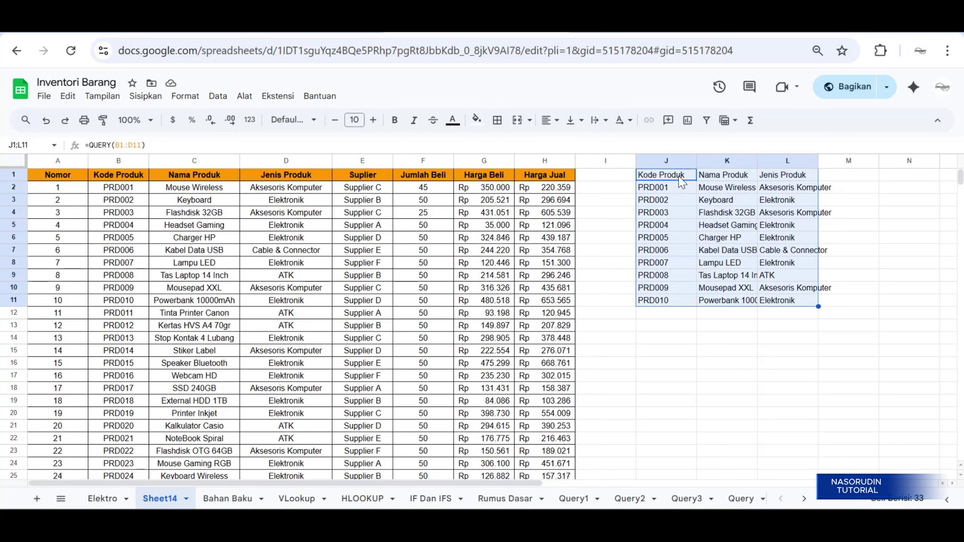
pyautogui.click(501, 124)
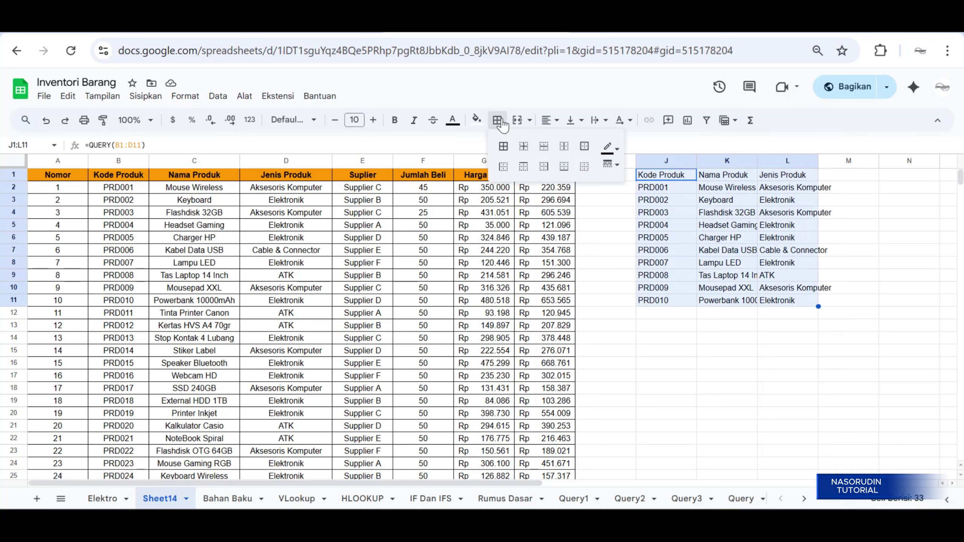
pyautogui.click(503, 146)
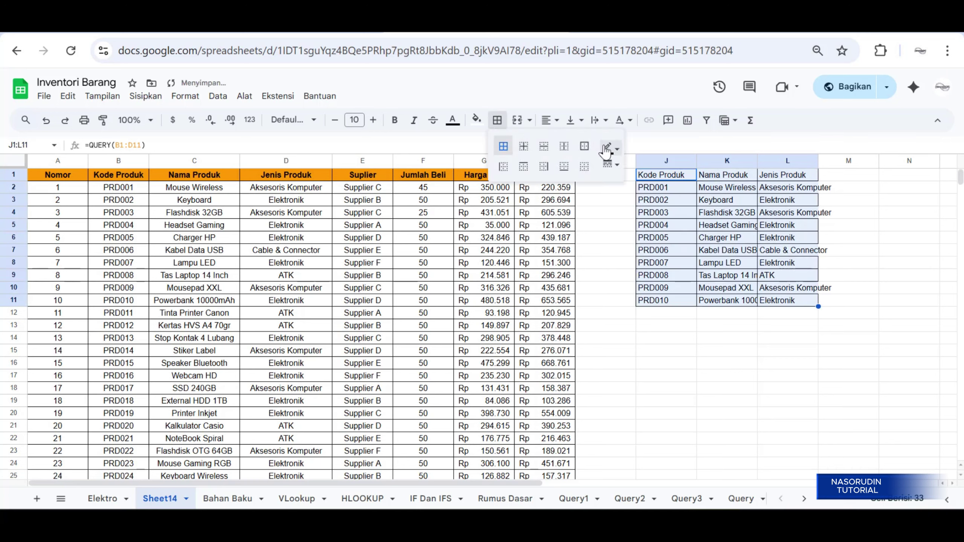
# - Try centering the contents of J1:L11 horizontally and set them back to left alignment
pyautogui.click(550, 120)
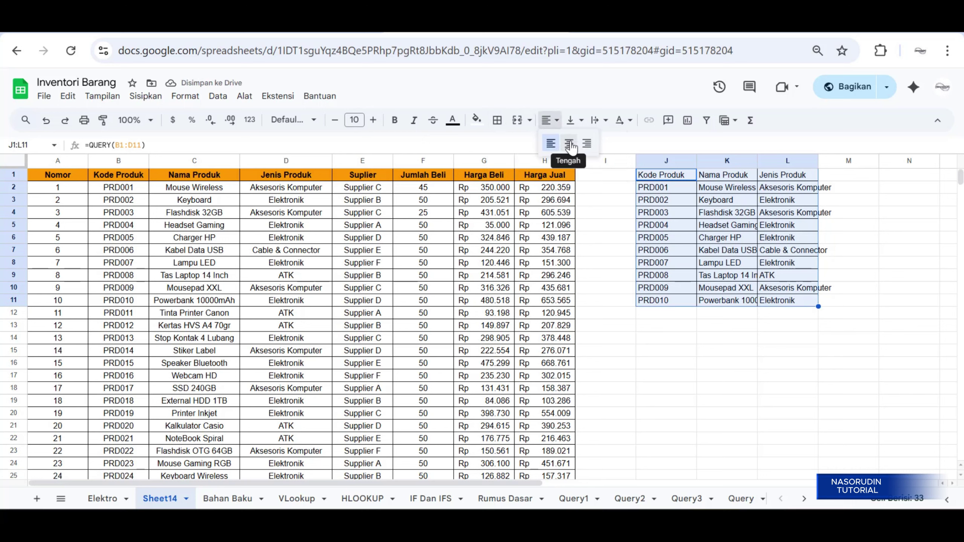
pyautogui.click(570, 144)
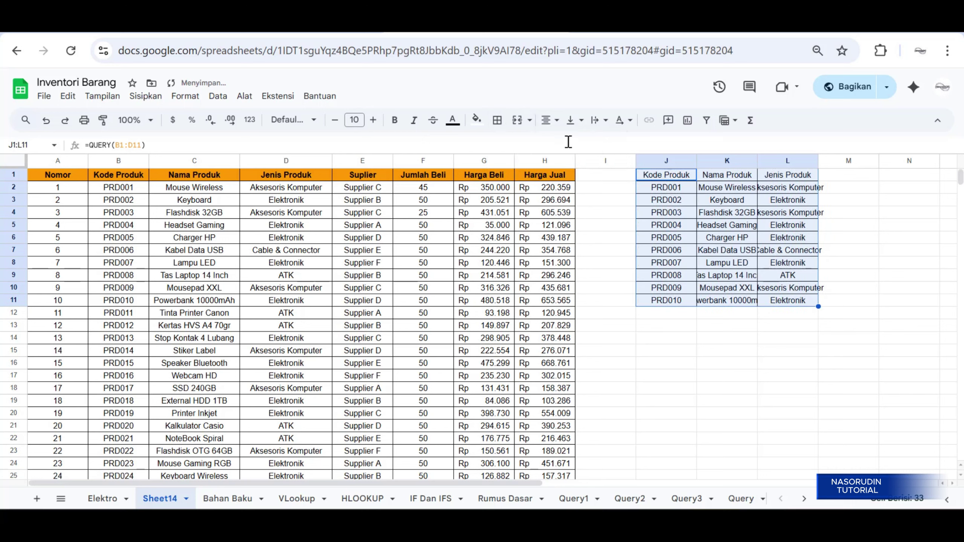
pyautogui.click(548, 124)
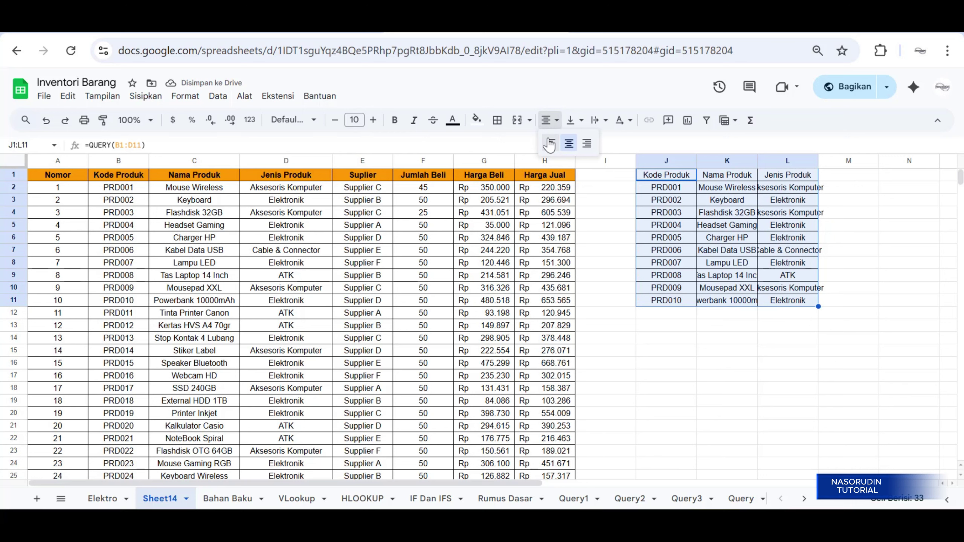
pyautogui.click(549, 144)
pyautogui.click(646, 179)
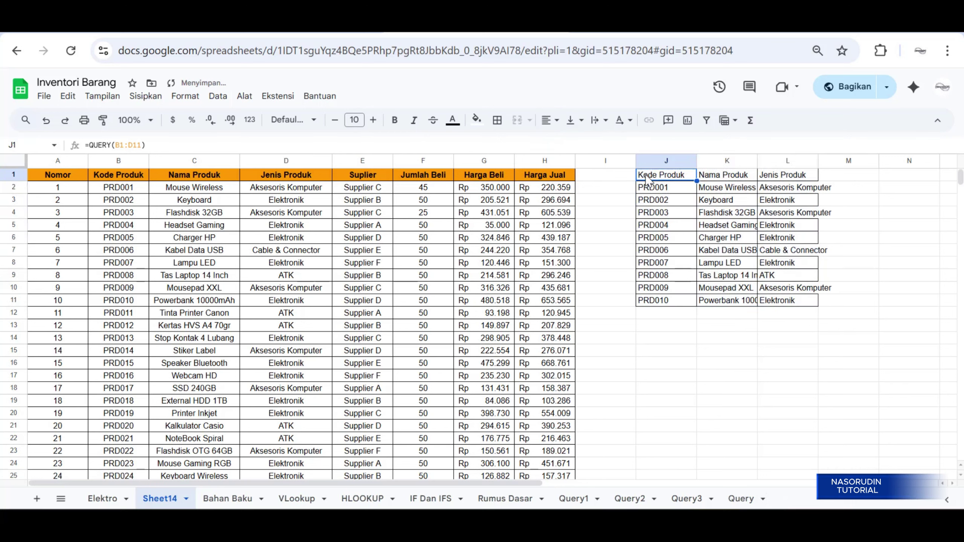
# - Fill the header cells J1:L1 with green and make their text bold
pyautogui.hotkey('shift', 'Right')
pyautogui.hotkey('shift', 'Right')
pyautogui.hotkey('shift', 'Right')
pyautogui.hotkey('shift', 'Left')
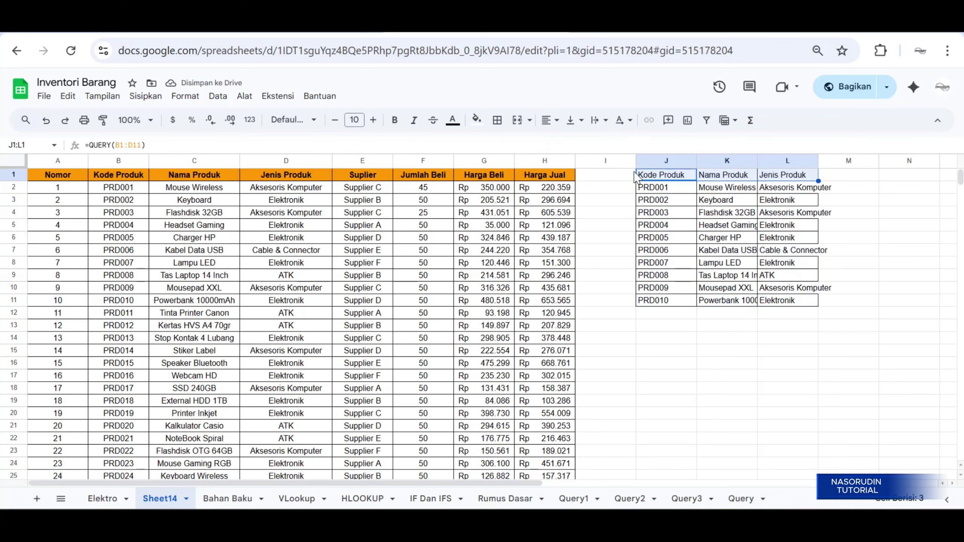
pyautogui.click(477, 121)
pyautogui.click(533, 176)
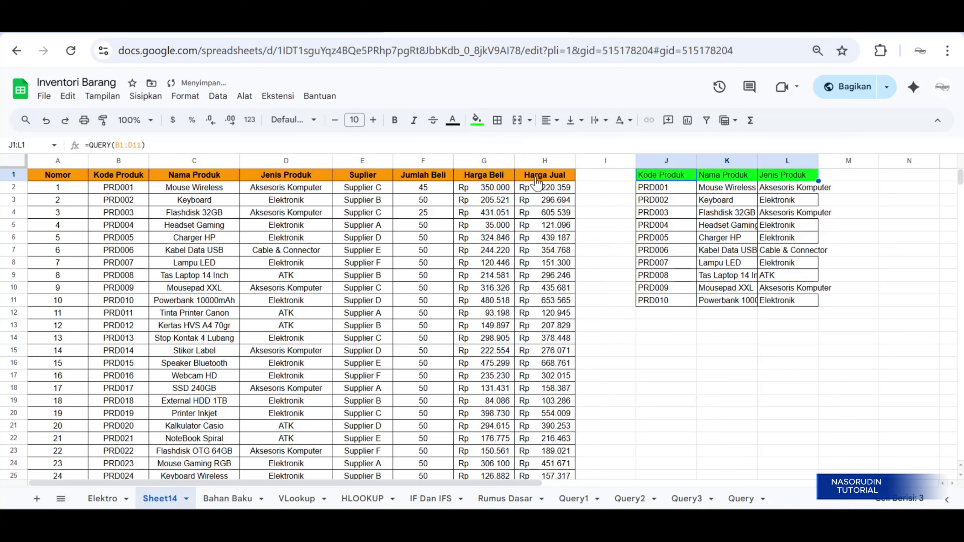
pyautogui.click(395, 120)
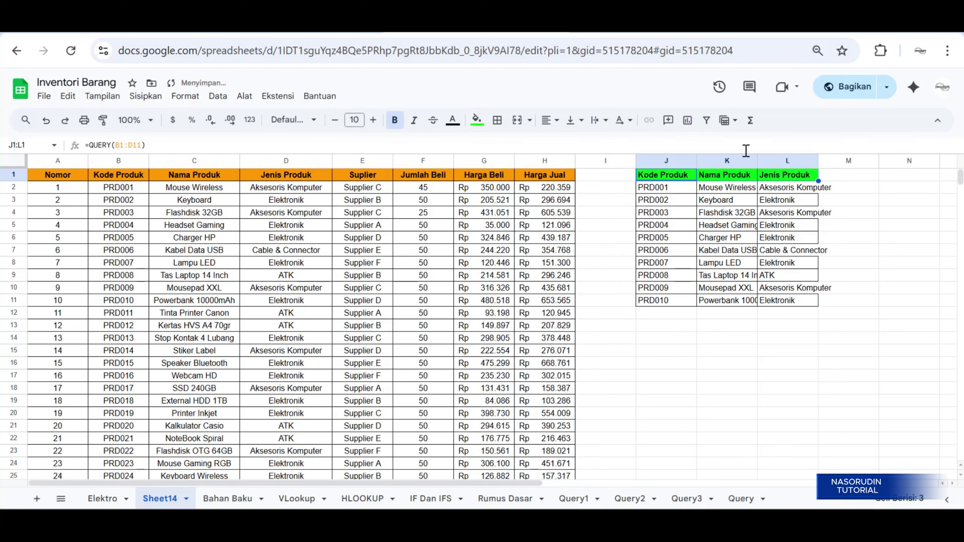
# - Widen columns K and L to give the product names and product types more room
pyautogui.moveTo(757, 162); pyautogui.dragTo(774, 163)
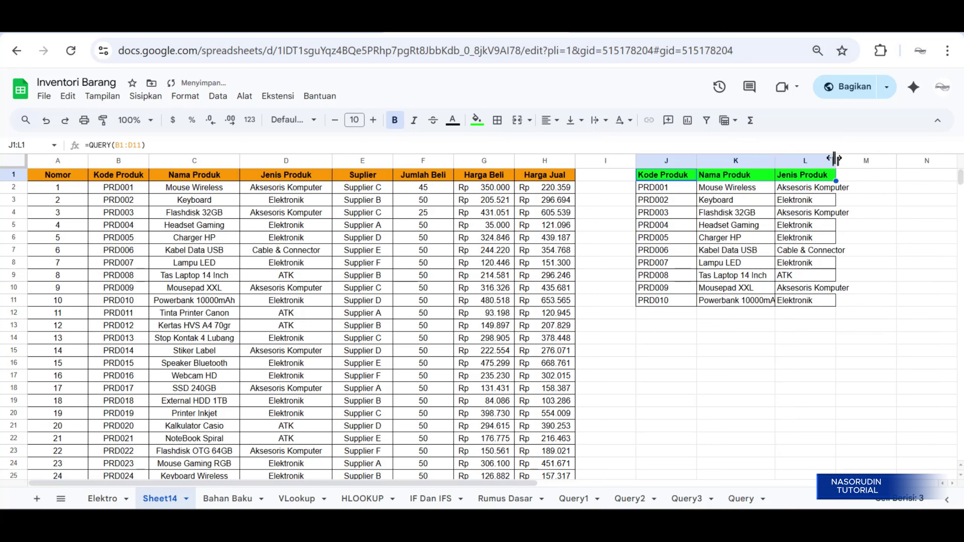
pyautogui.moveTo(834, 159); pyautogui.dragTo(861, 159)
pyautogui.click(726, 366)
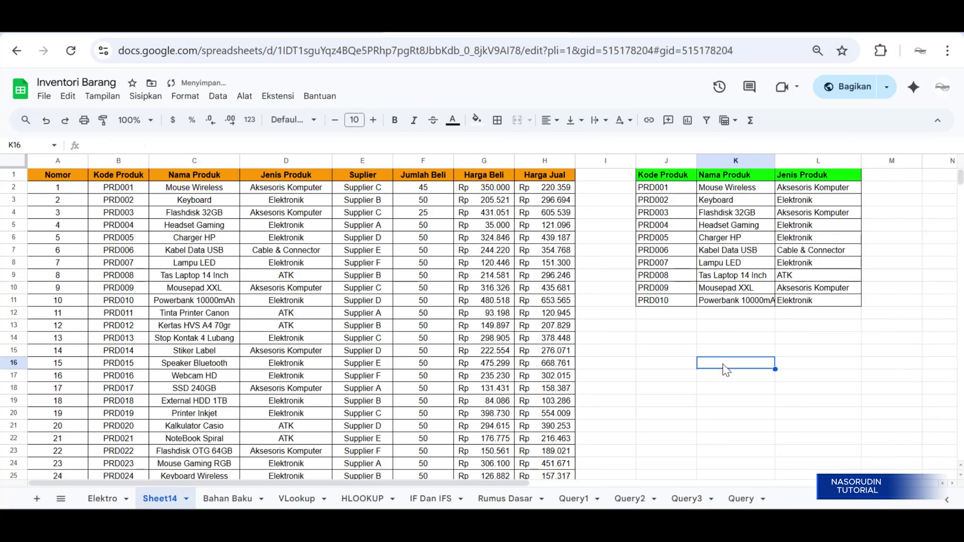
# - Hide the gridlines in Sheet14
pyautogui.click(680, 343)
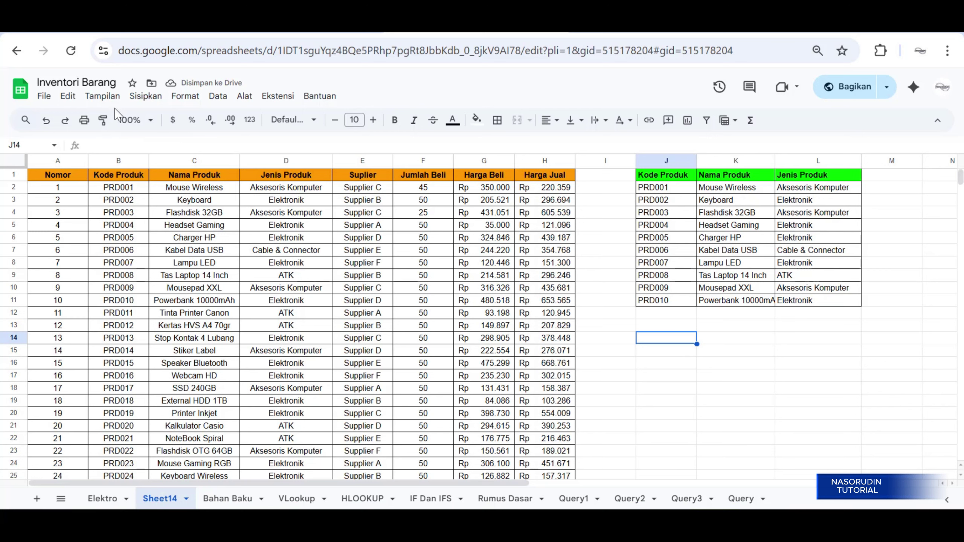
pyautogui.click(107, 101)
pyautogui.moveTo(129, 118)
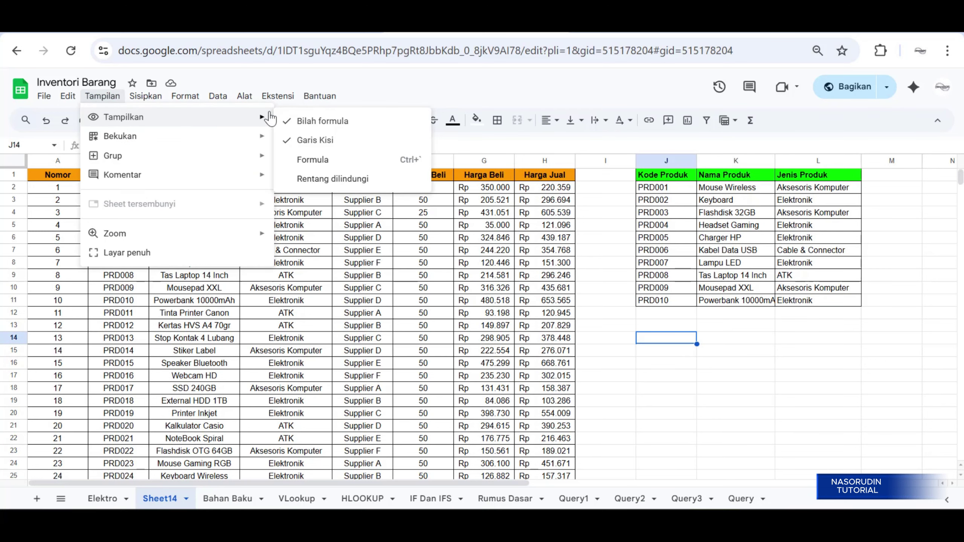
pyautogui.click(314, 141)
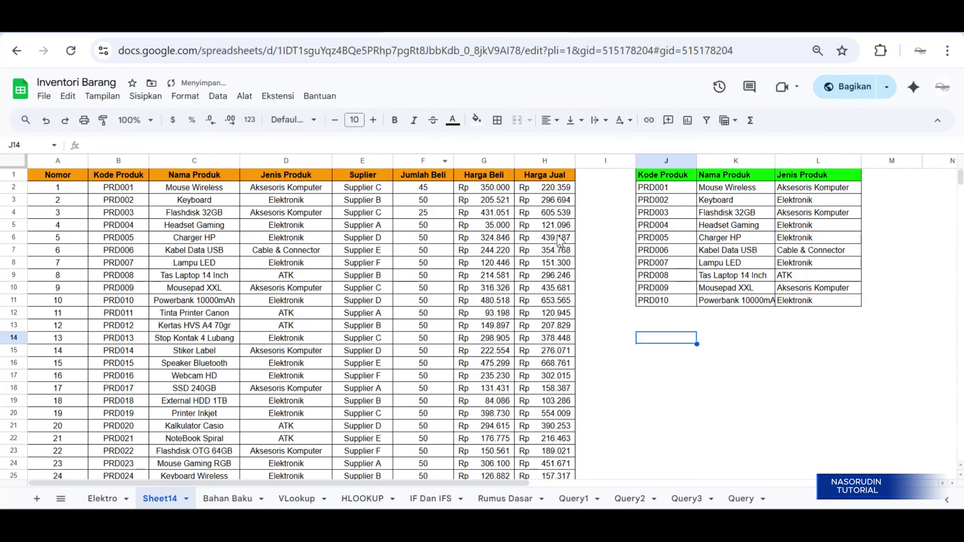
# - Enter the formula =QUERY(E1:H11) in cell J13 to pull the supplier, purchase quantity and price columns
pyautogui.click(641, 313)
pyautogui.click(649, 324)
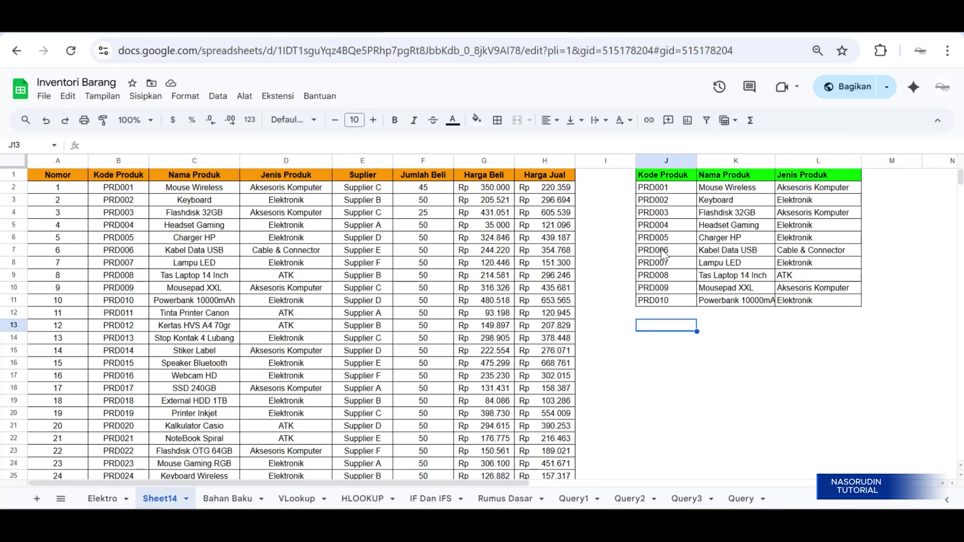
pyautogui.write('=')
pyautogui.press('Return')
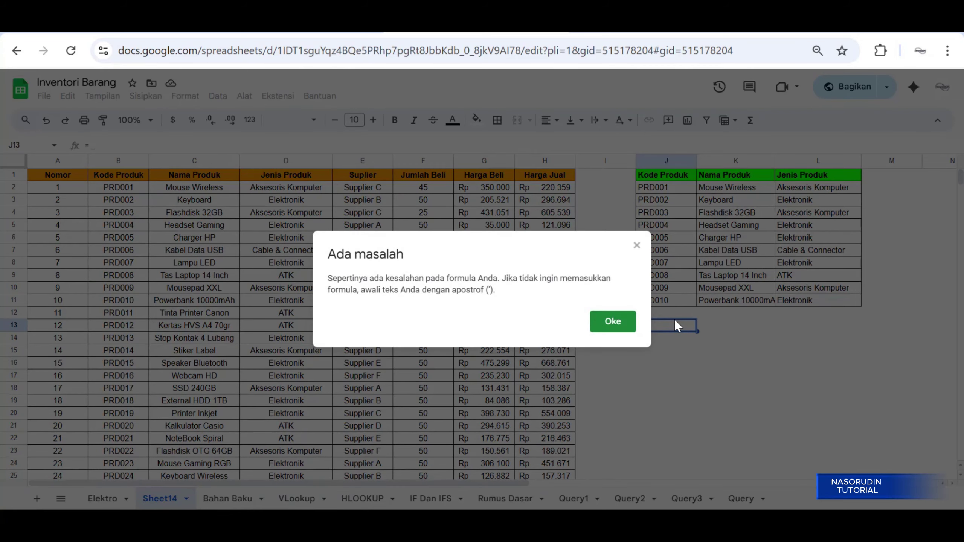
pyautogui.click(636, 246)
pyautogui.write('query')
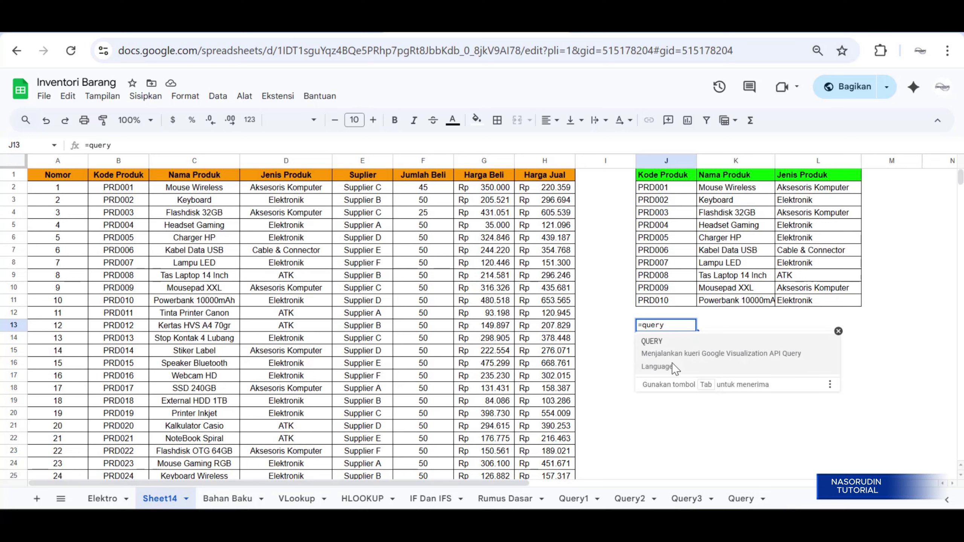
pyautogui.press('Tab')
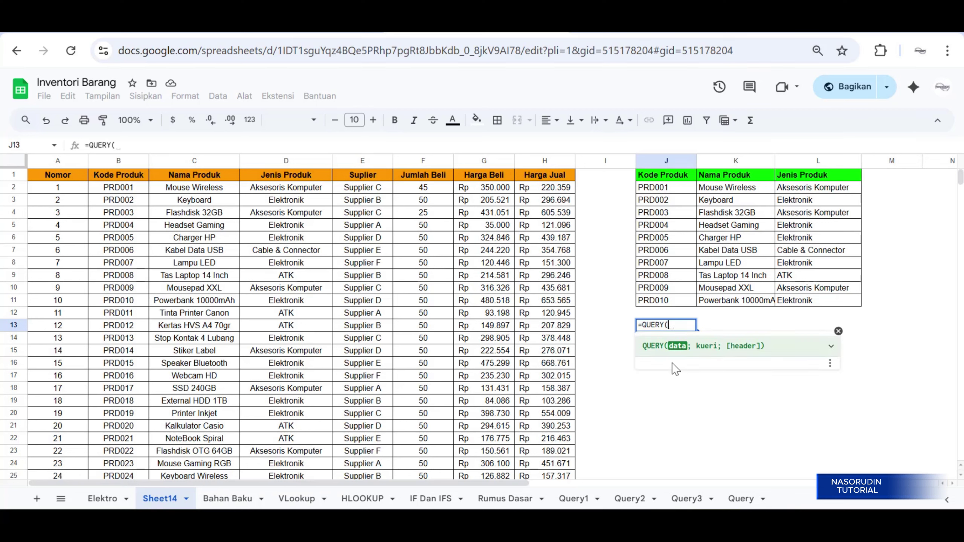
pyautogui.click(358, 179)
pyautogui.hotkey('shift', 'Right')
pyautogui.hotkey('shift', 'Right')
pyautogui.hotkey('shift', 'Right')
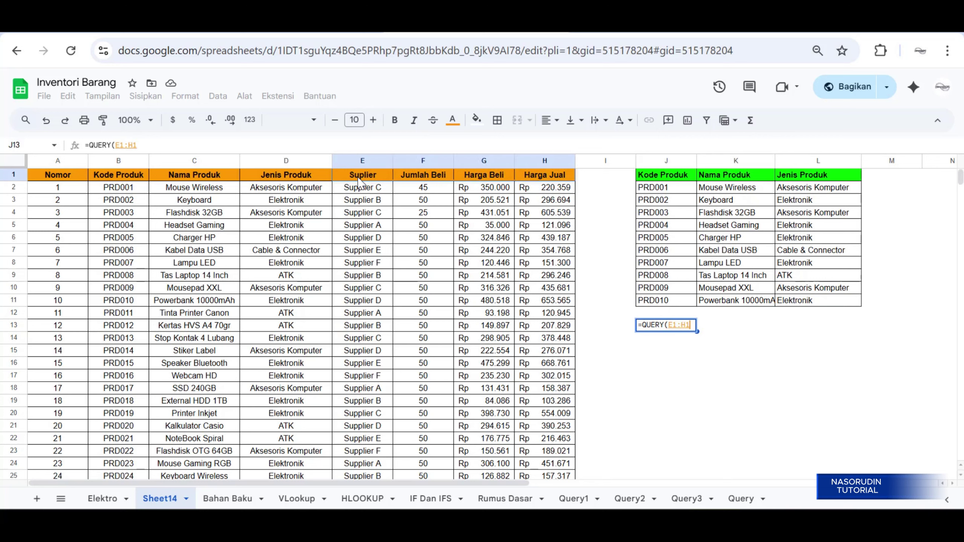
pyautogui.hotkey('shift', 'Down')
pyautogui.hotkey('shift', 'Down')
pyautogui.hotkey('shift', 'Down')
pyautogui.hotkey('shift', 'Down')
pyautogui.hotkey('shift', 'Down')
pyautogui.hotkey('shift', 'Down')
pyautogui.hotkey('shift', 'Down')
pyautogui.hotkey('shift', 'Down')
pyautogui.hotkey('shift', 'Down')
pyautogui.hotkey('shift', 'Down')
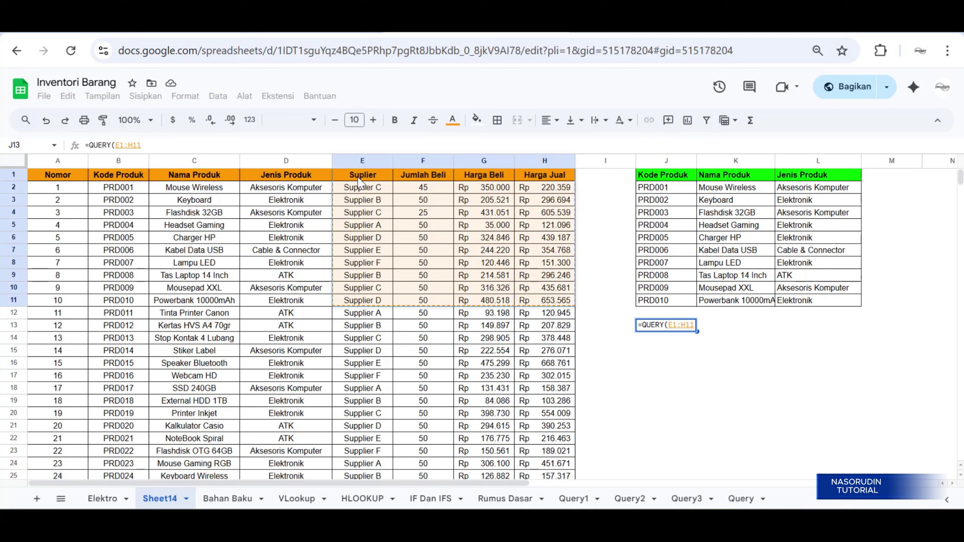
pyautogui.press('Return')
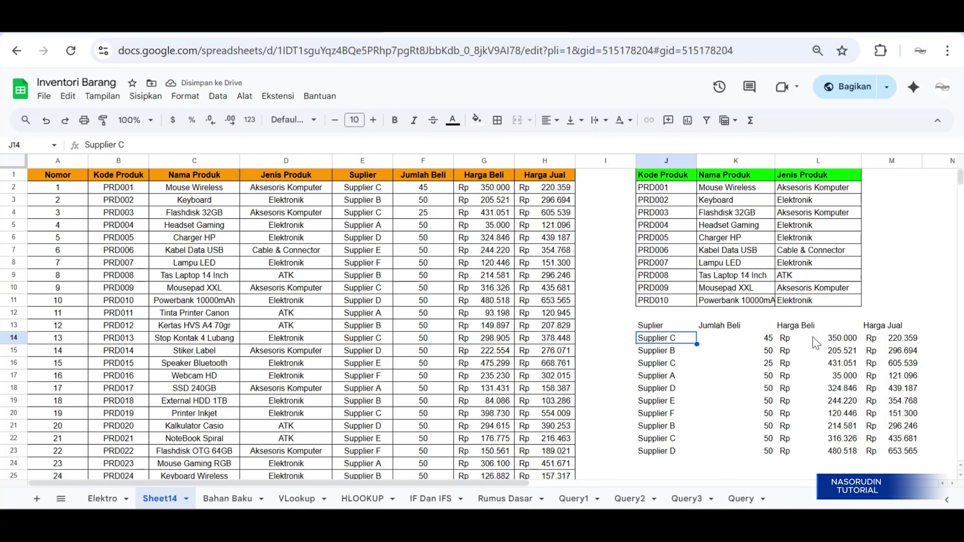
# - Apply all borders to the supplier and price query result in J13:M23
pyautogui.click(662, 327)
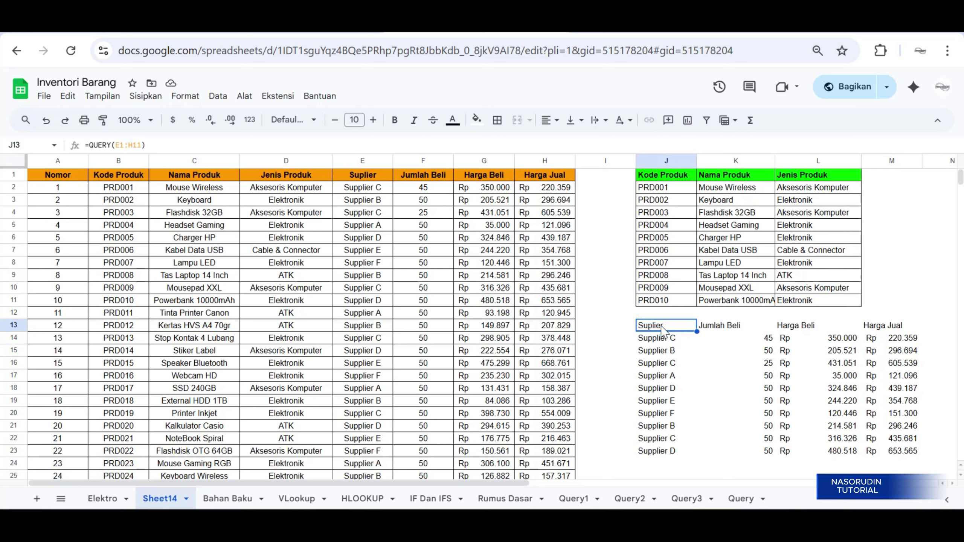
pyautogui.hotkey('ctrl', 'a')
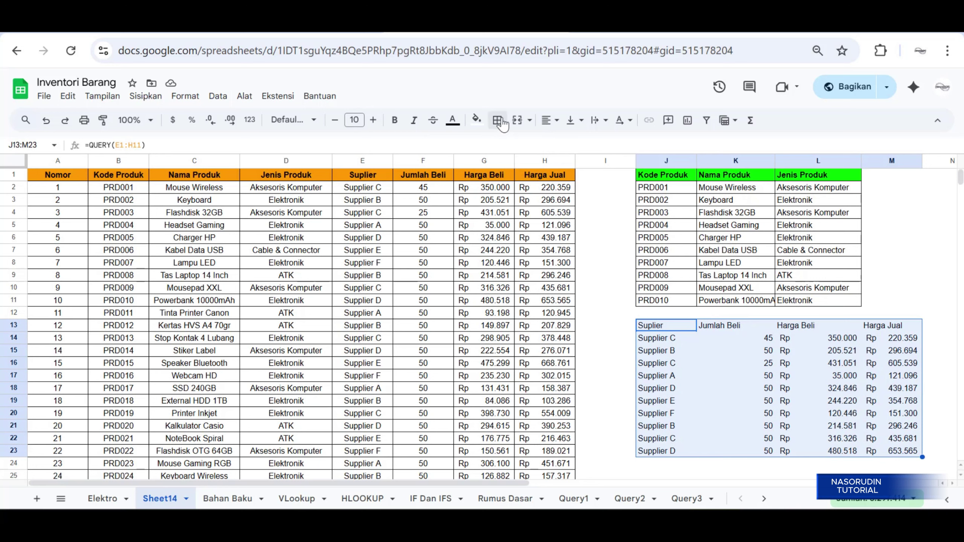
pyautogui.click(497, 120)
pyautogui.click(503, 146)
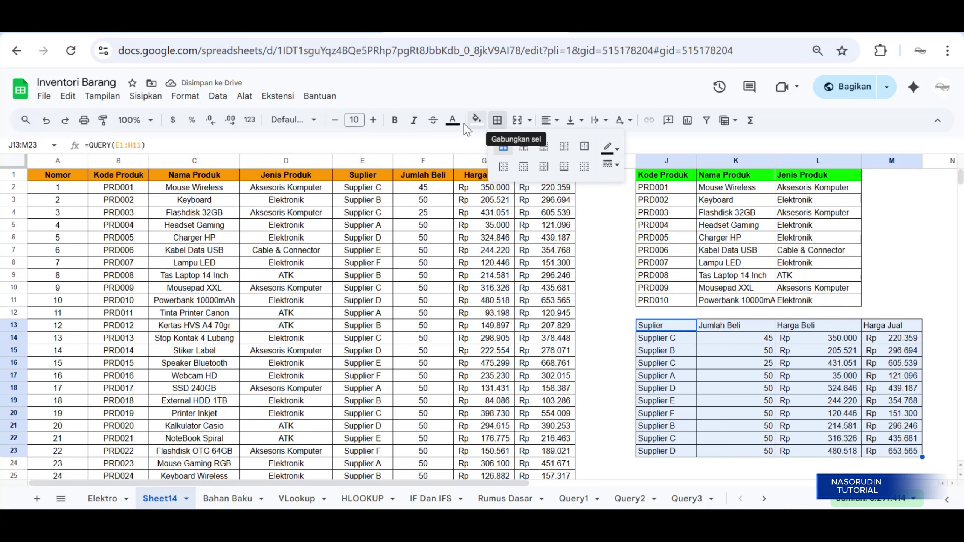
pyautogui.click(653, 340)
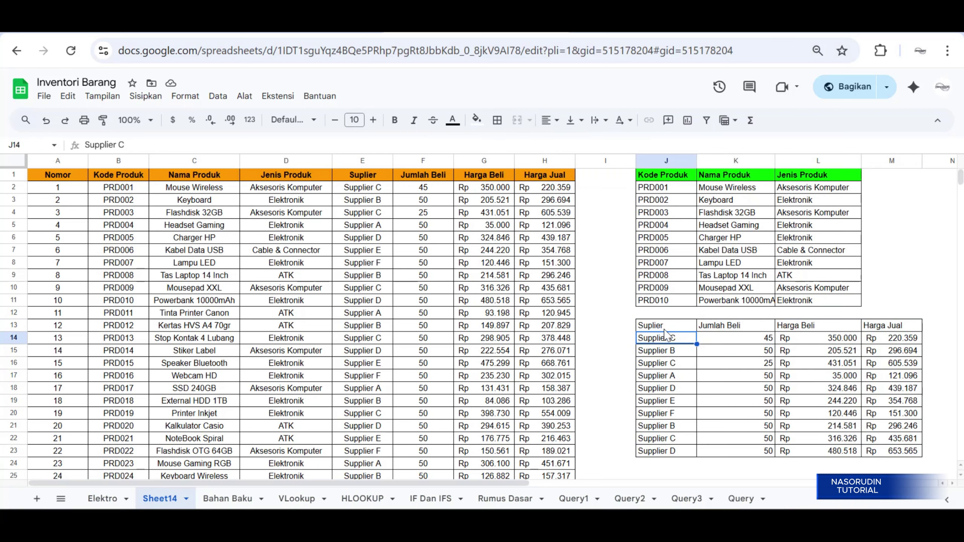
# - Make the header cells J13:M13 bold and fill them with green
pyautogui.click(664, 329)
pyautogui.hotkey('shift', 'Right')
pyautogui.hotkey('shift', 'Right')
pyautogui.hotkey('shift', 'Right')
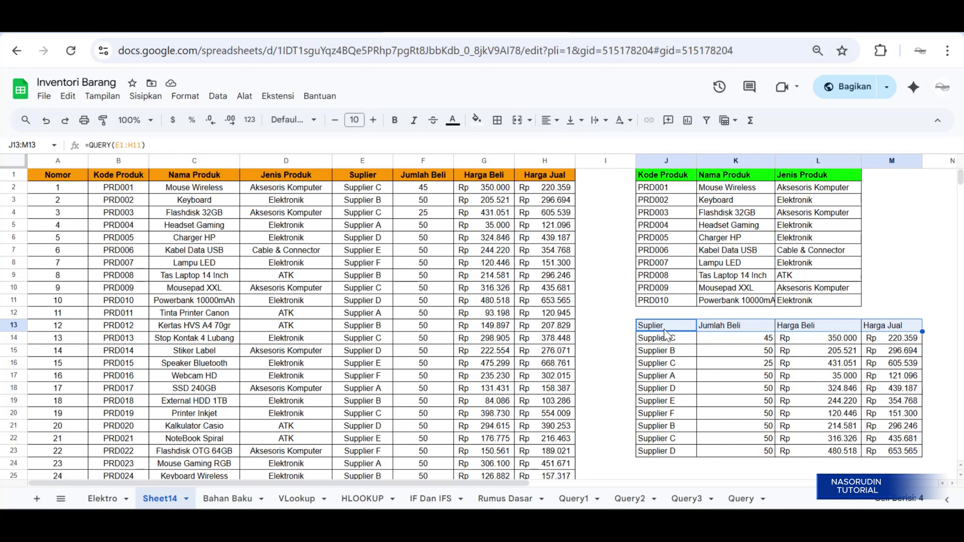
pyautogui.click(396, 125)
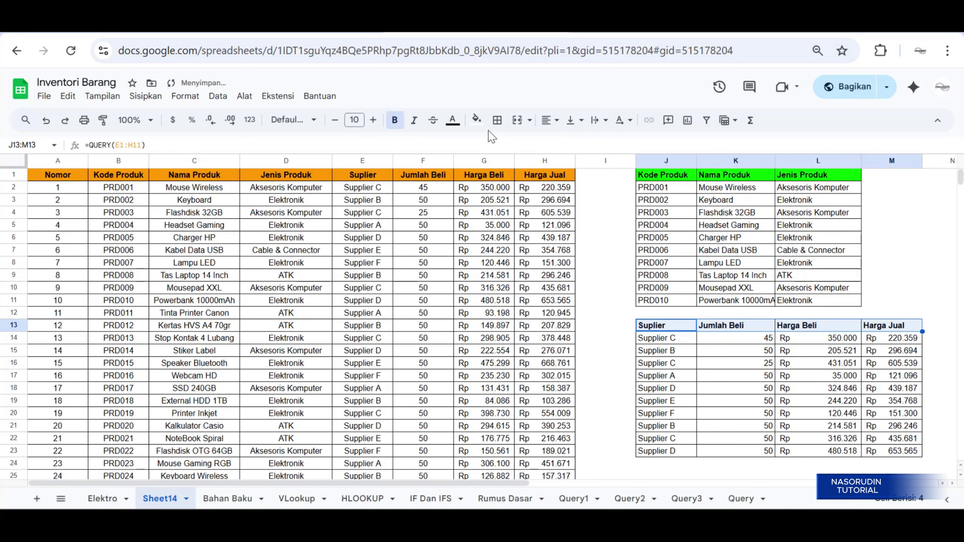
pyautogui.click(479, 123)
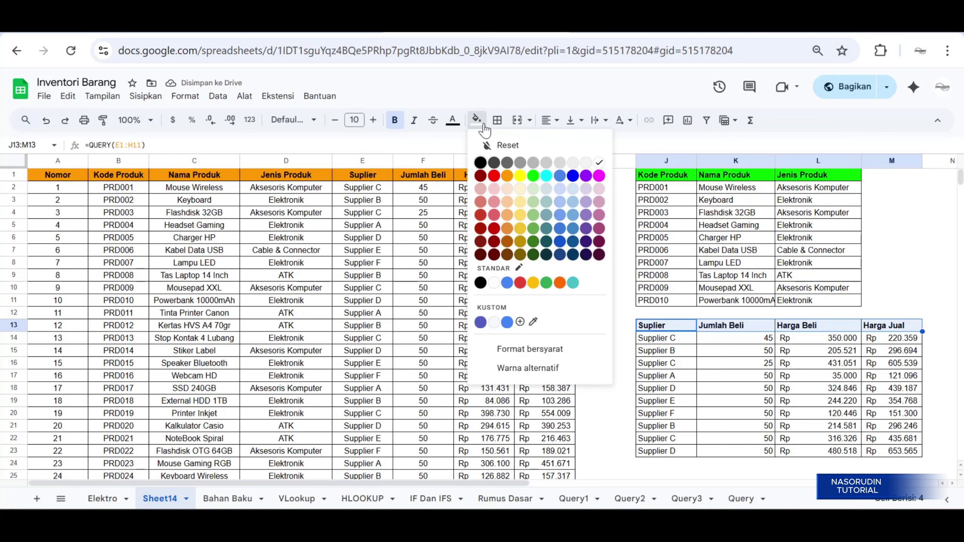
pyautogui.click(533, 175)
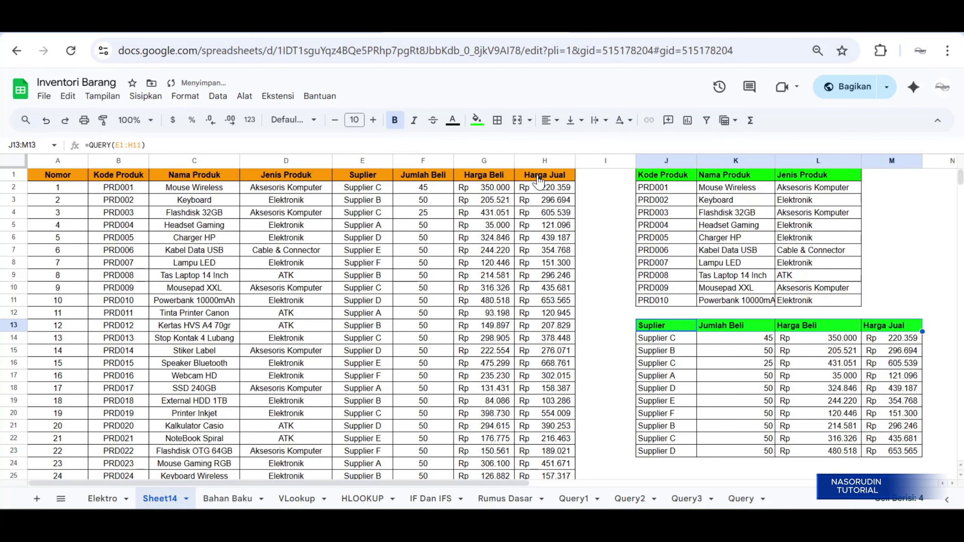
# - Enter the formula =SUM(L14:L23) in cell L25 to total the Harga Beli column
pyautogui.click(713, 364)
pyautogui.press('Right')
pyautogui.press('Right')
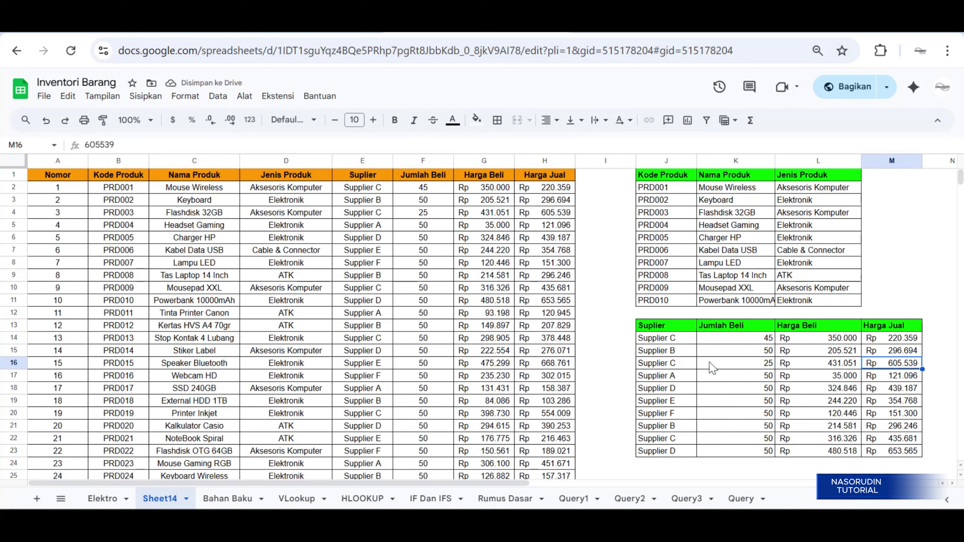
pyautogui.press('Down')
pyautogui.press('Down')
pyautogui.press('Down')
pyautogui.press('Down')
pyautogui.press('Down')
pyautogui.press('Down')
pyautogui.press('Down')
pyautogui.press('Down')
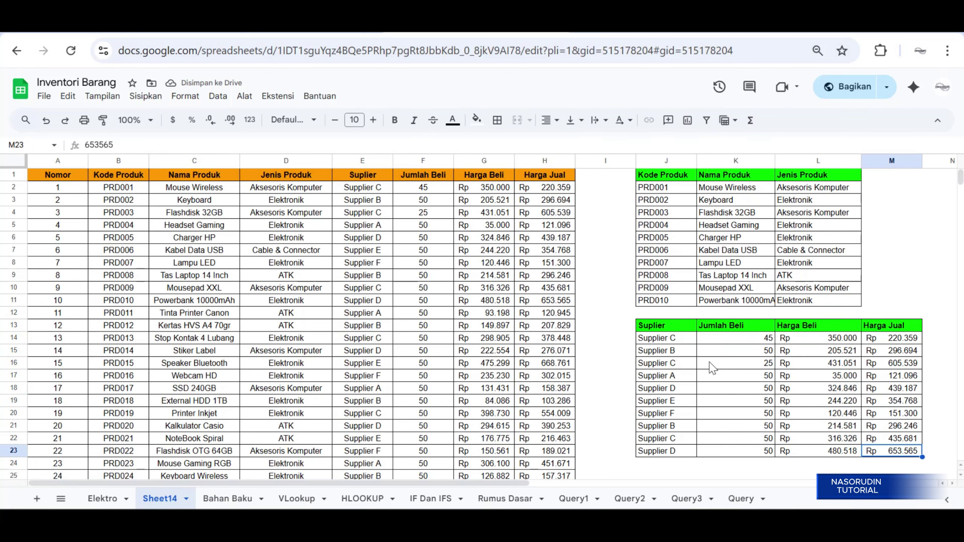
pyautogui.press('Down')
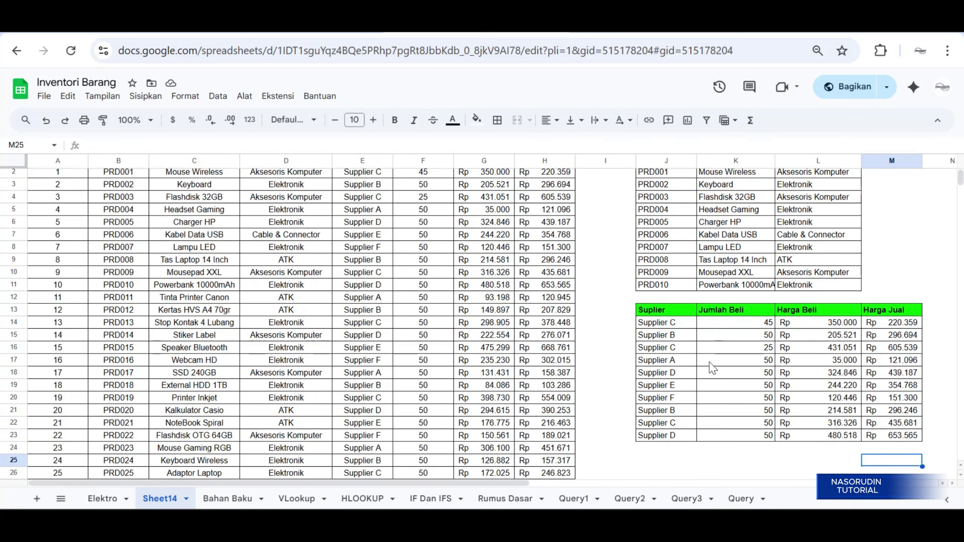
pyautogui.press('Up')
pyautogui.press('Down')
pyautogui.press('Left')
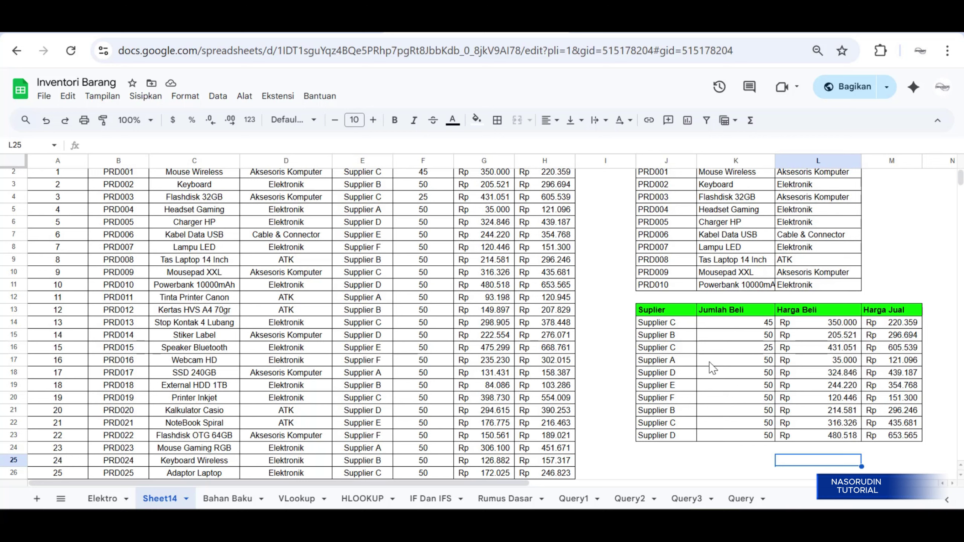
pyautogui.write('=sum')
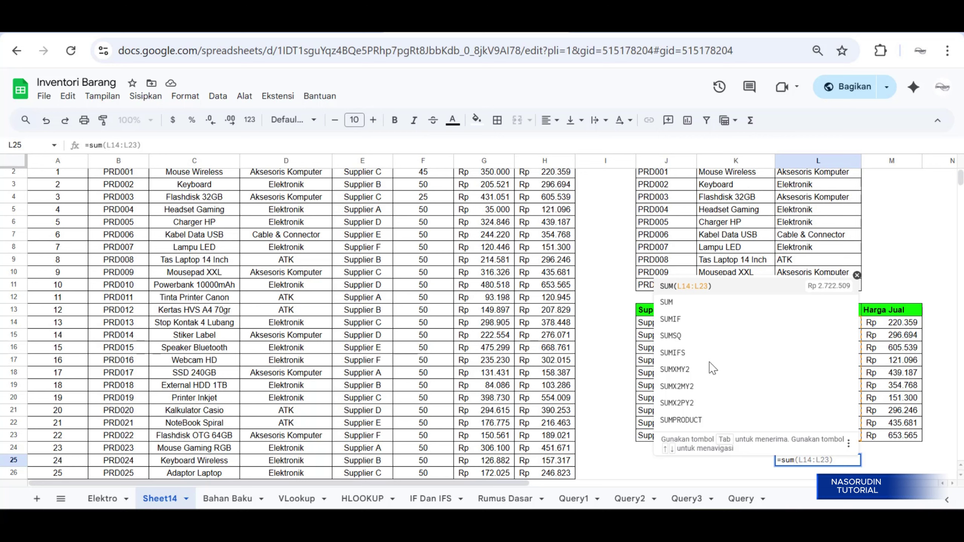
pyautogui.press('Tab')
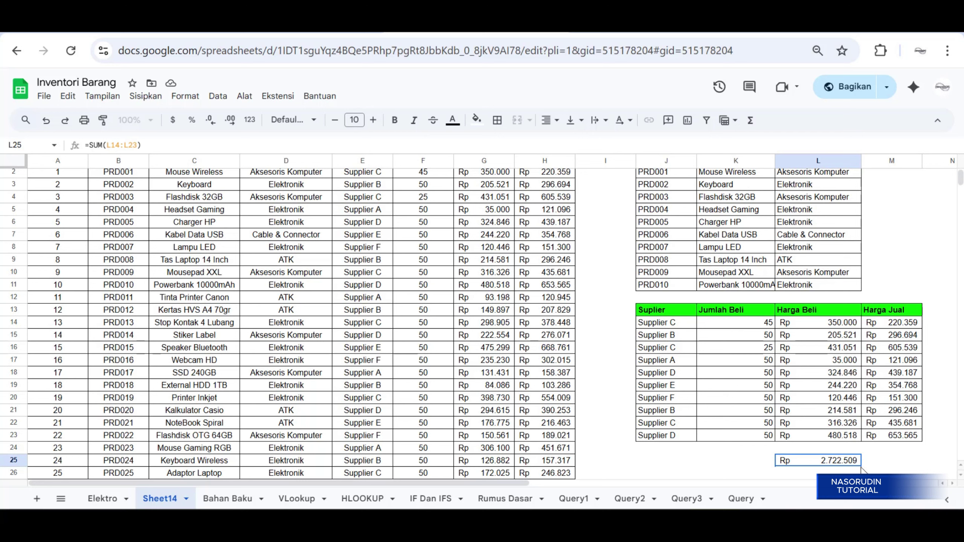
# - Copy the SUM formula from L25 across to M25 to total the Harga Jual column
pyautogui.click(865, 465)
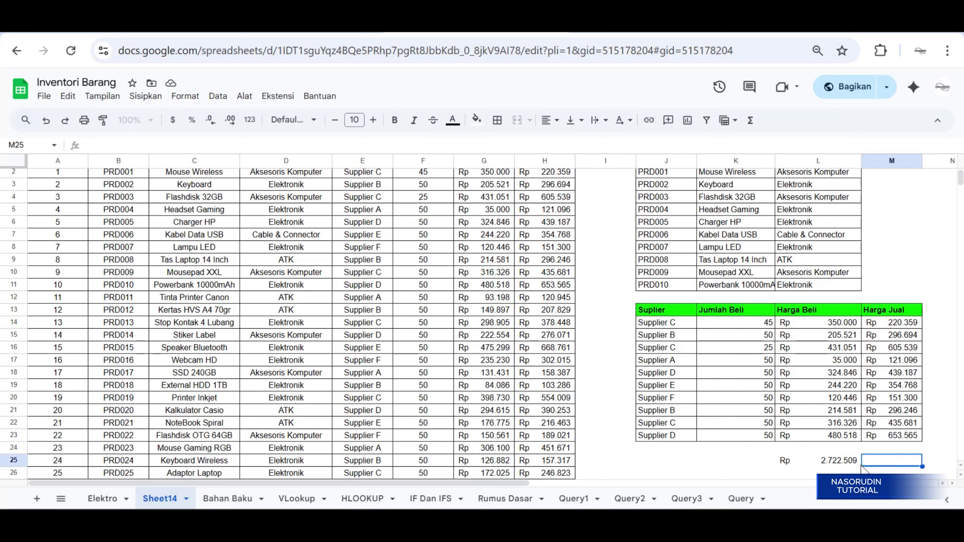
pyautogui.click(854, 461)
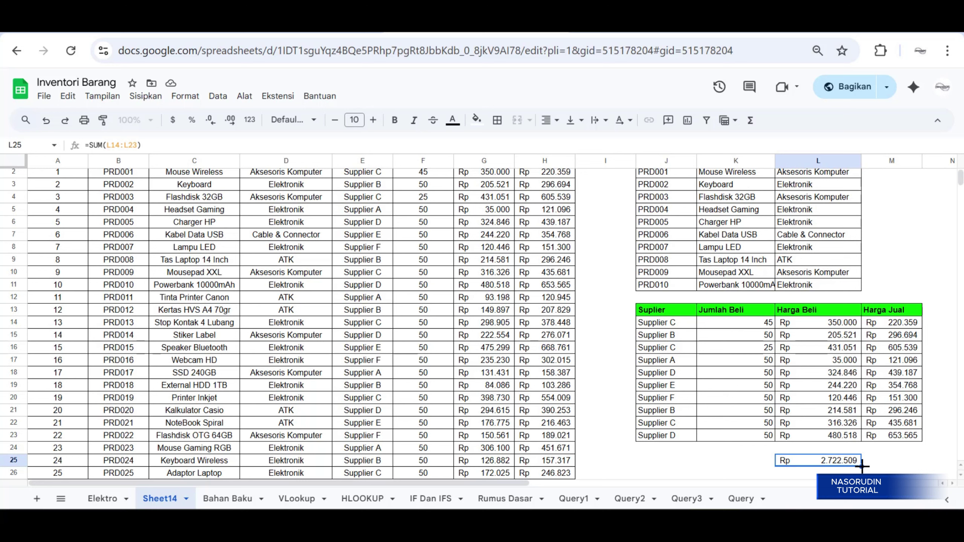
pyautogui.moveTo(861, 465); pyautogui.dragTo(889, 464)
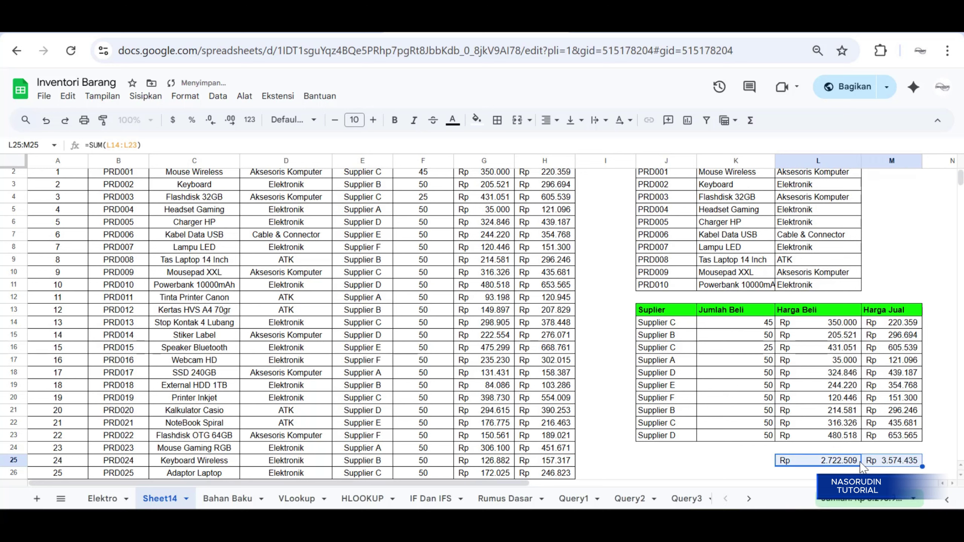
# - Make the totals in L25:M25 bold and fill their cells with cornflower blue
pyautogui.click(394, 120)
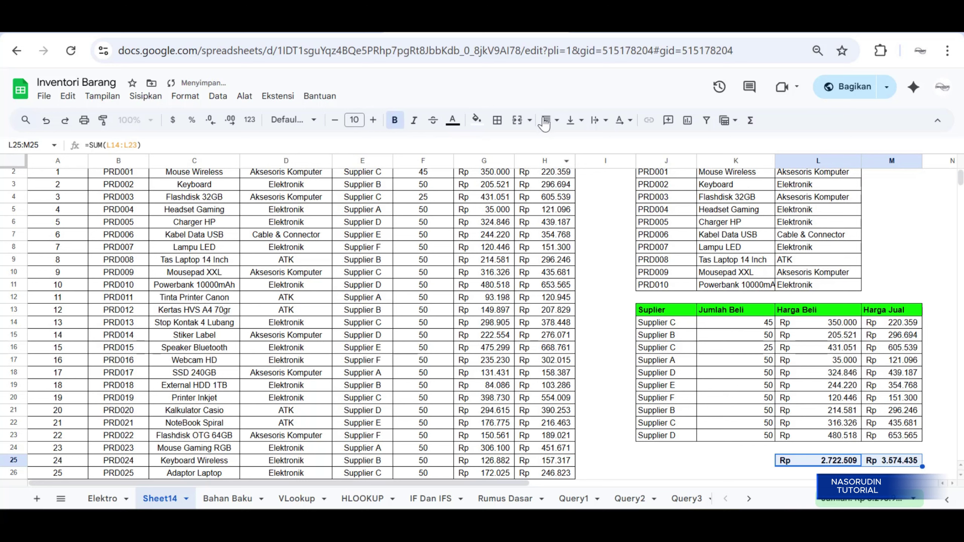
pyautogui.click(477, 121)
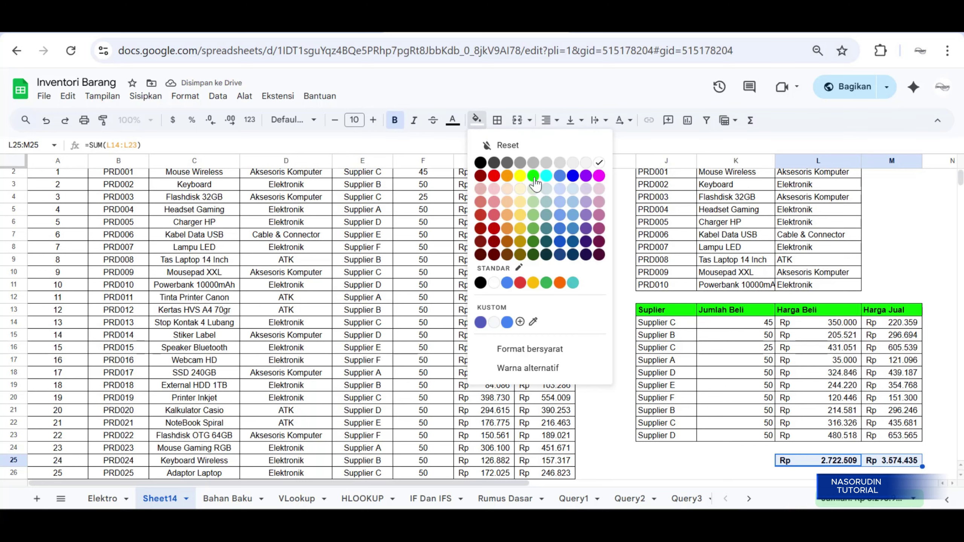
pyautogui.click(559, 176)
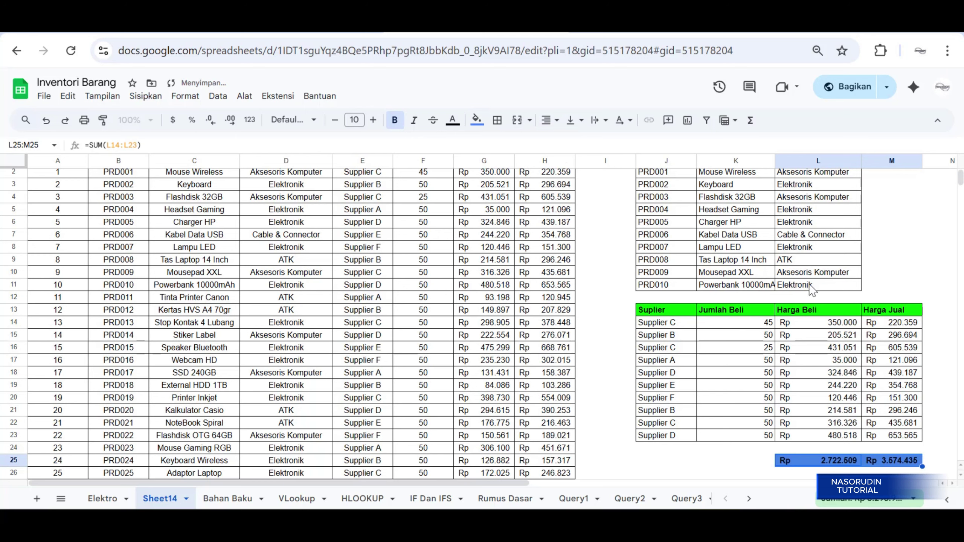
pyautogui.click(906, 273)
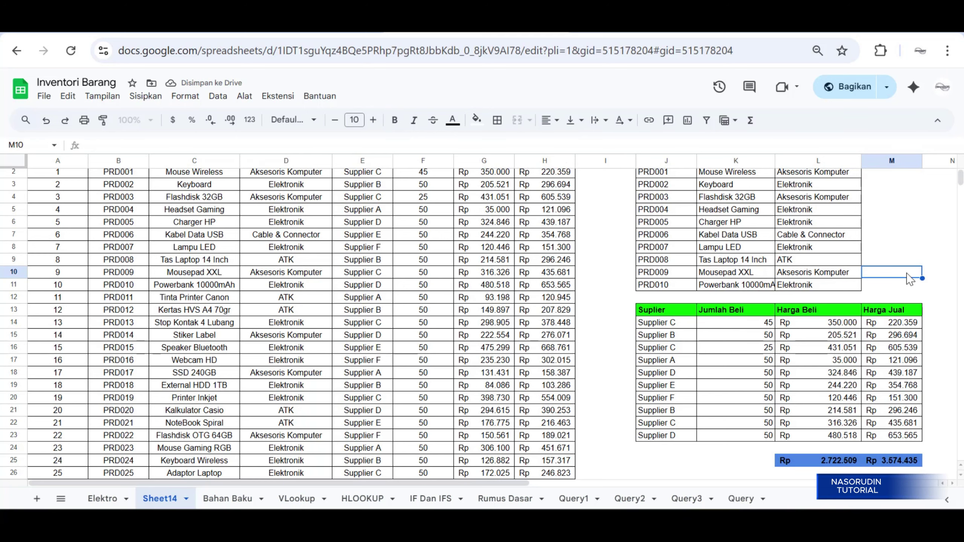
pyautogui.moveTo(961, 189); pyautogui.dragTo(961, 181)
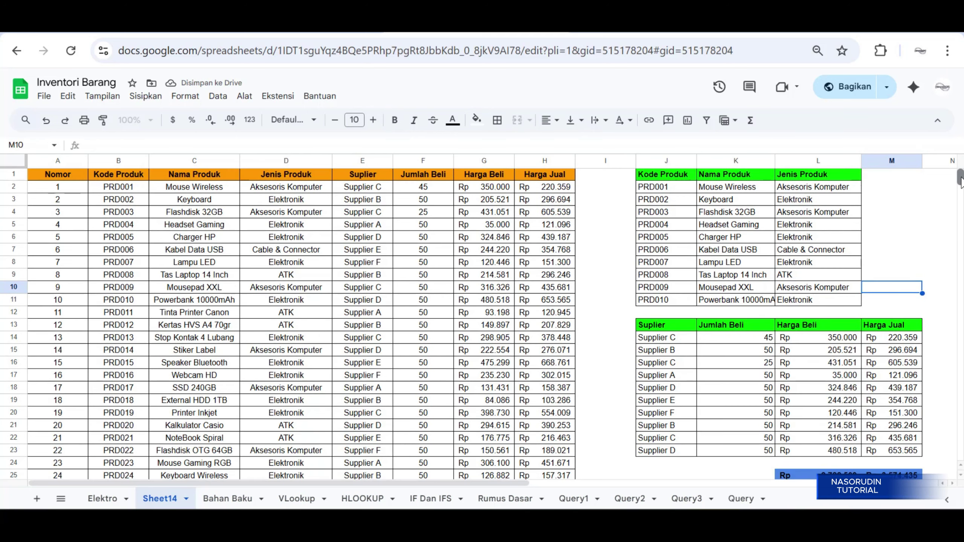
pyautogui.scroll(-3, 961, 180)
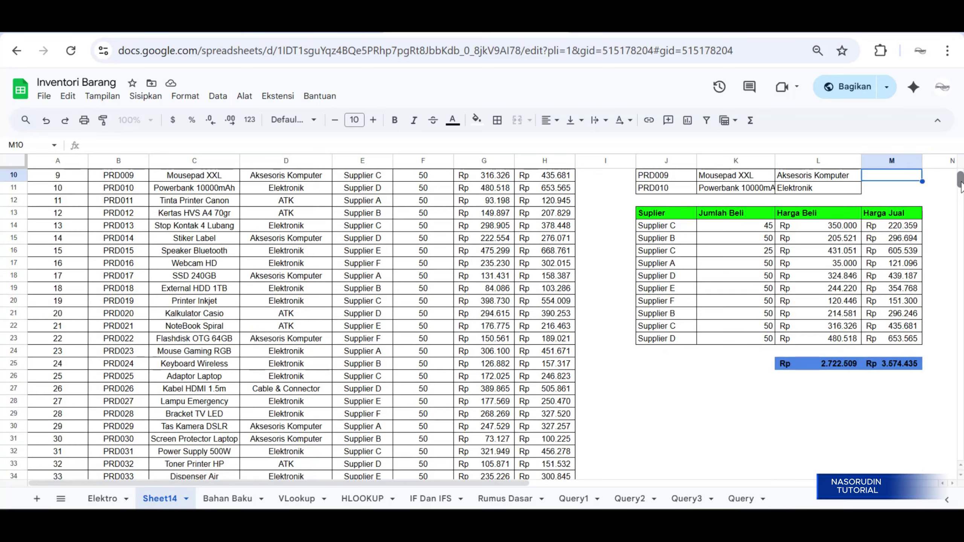
pyautogui.scroll(3, 961, 180)
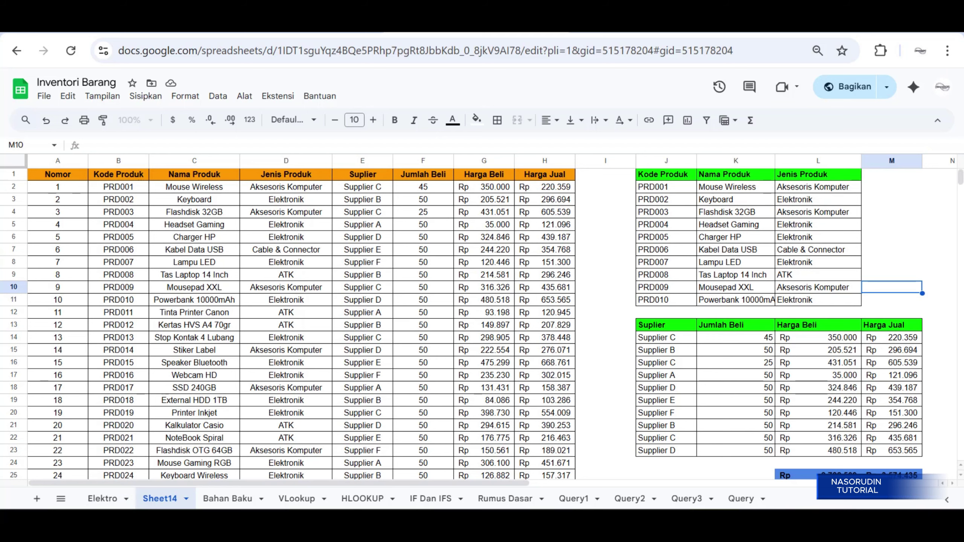
# - On the Elektro sheet, set the Harga Beli of Mouse Wireless in cell G2 to 5000000
pyautogui.click(103, 499)
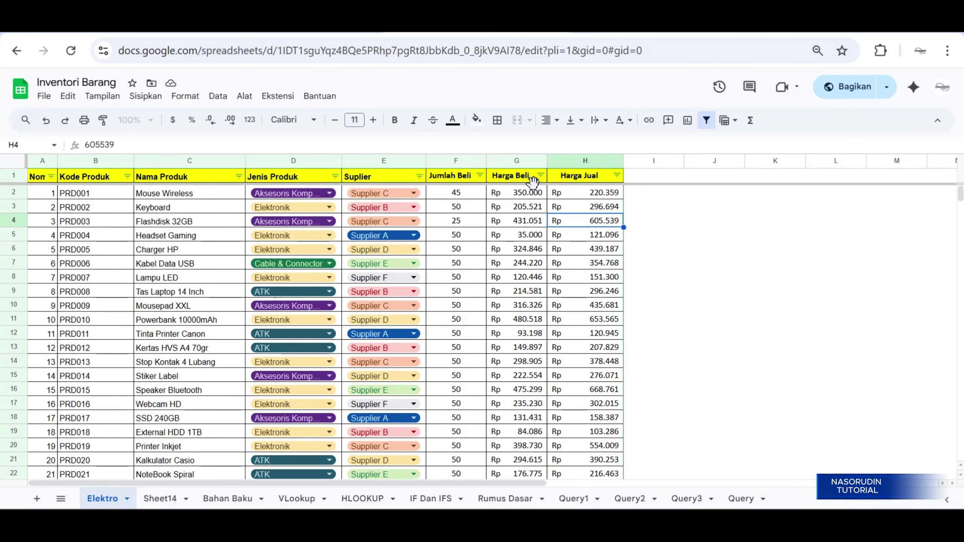
pyautogui.click(521, 196)
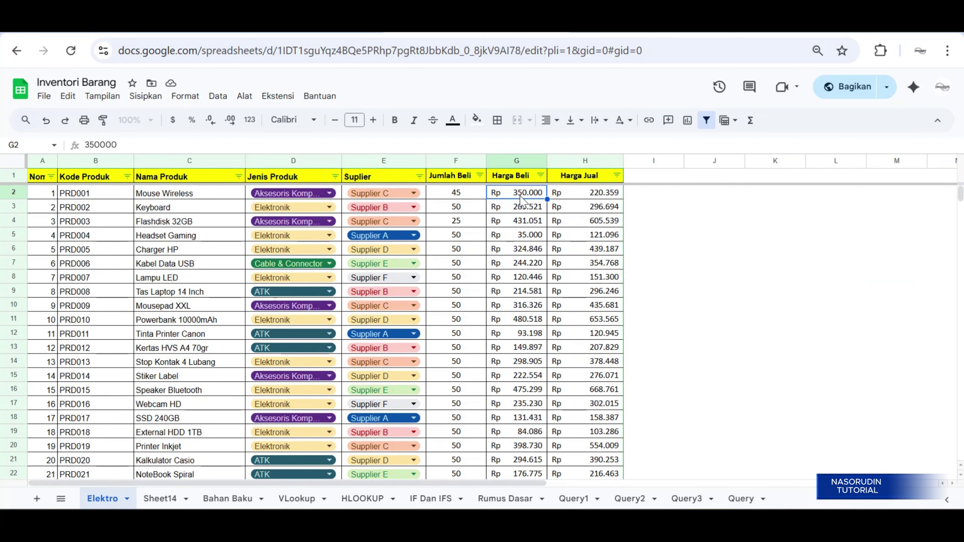
pyautogui.write('5')
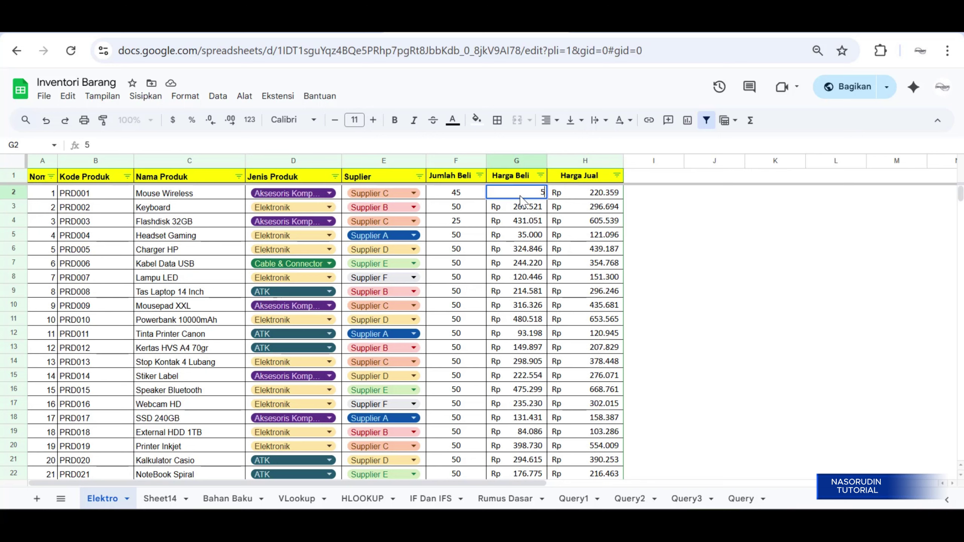
pyautogui.write('000000')
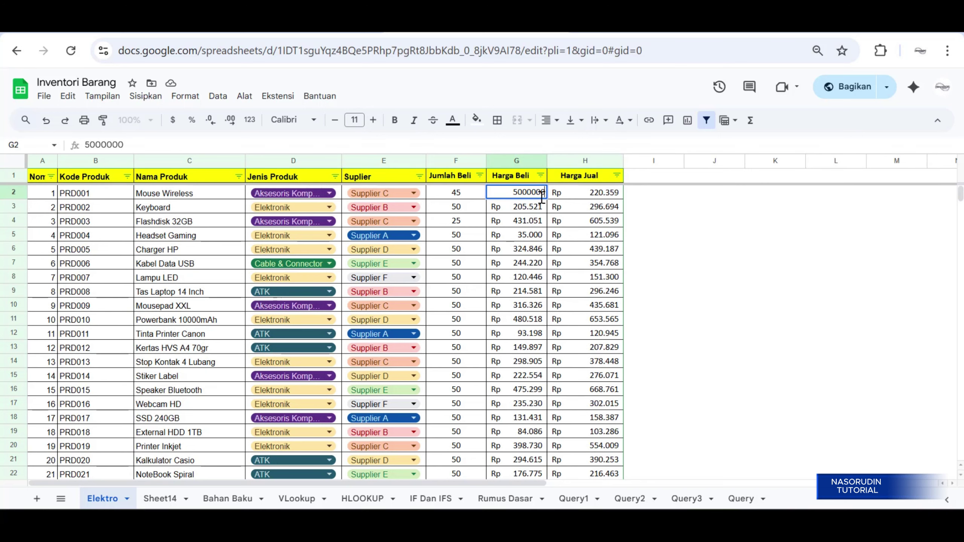
pyautogui.click(673, 238)
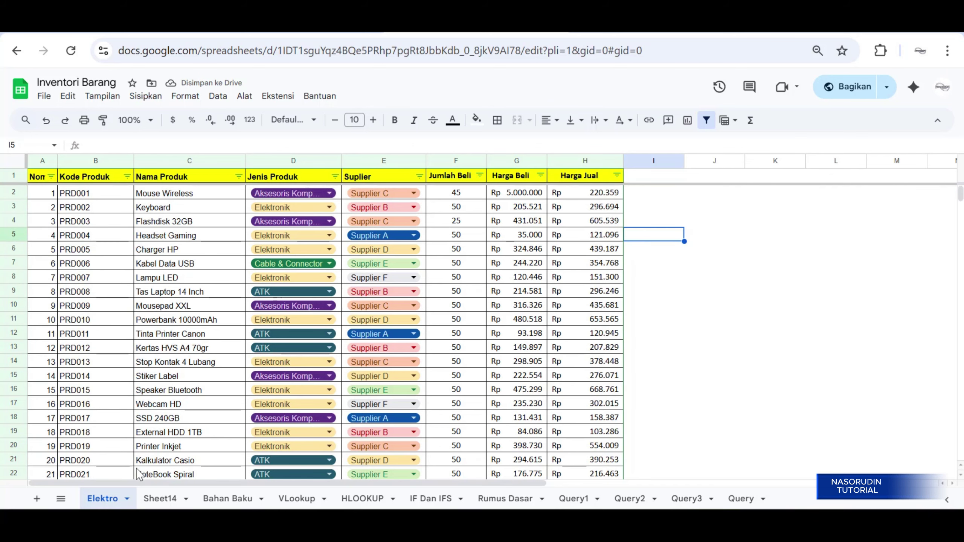
# - Compare the Mouse Wireless Harga Beli in Sheet14's queried tables with the source value on the Elektro sheet
pyautogui.click(160, 498)
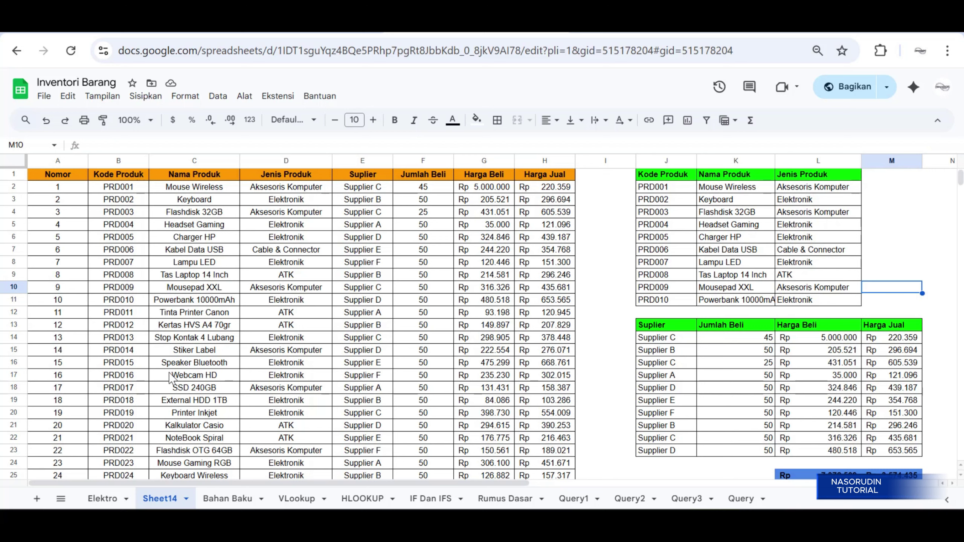
pyautogui.click(106, 499)
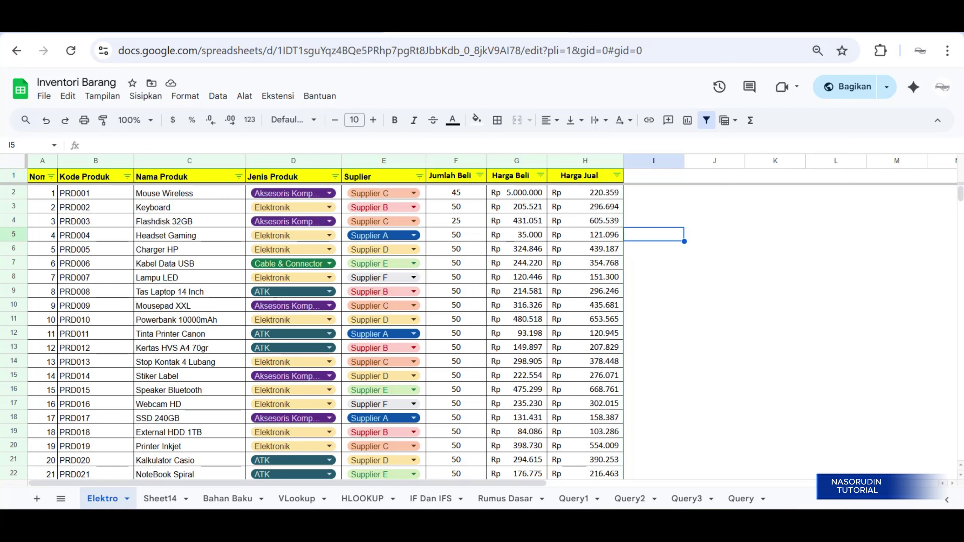
pyautogui.click(161, 495)
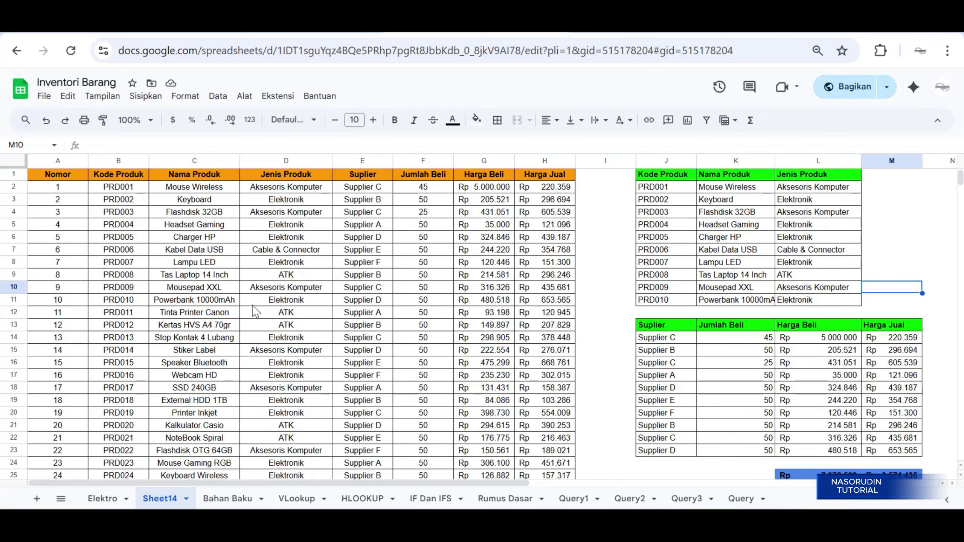
pyautogui.click(103, 499)
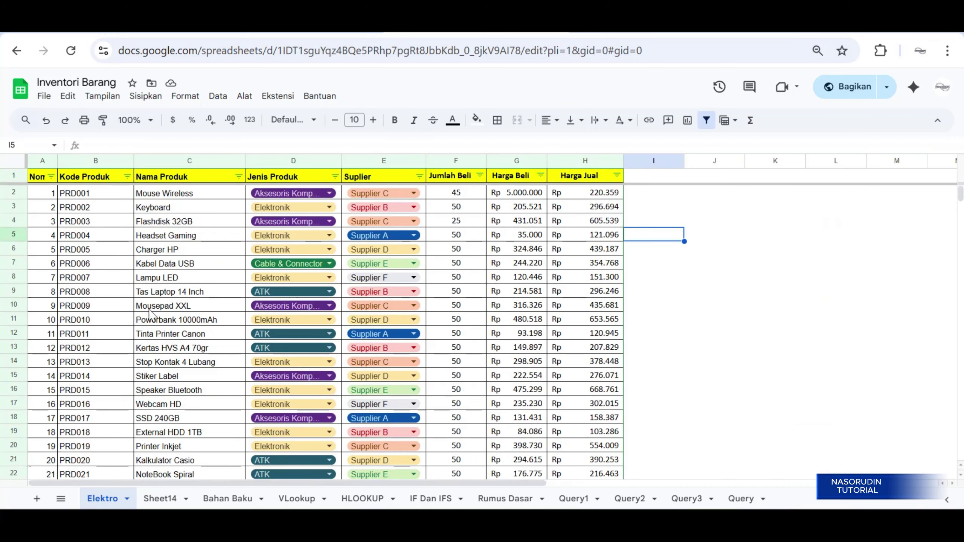
pyautogui.click(161, 499)
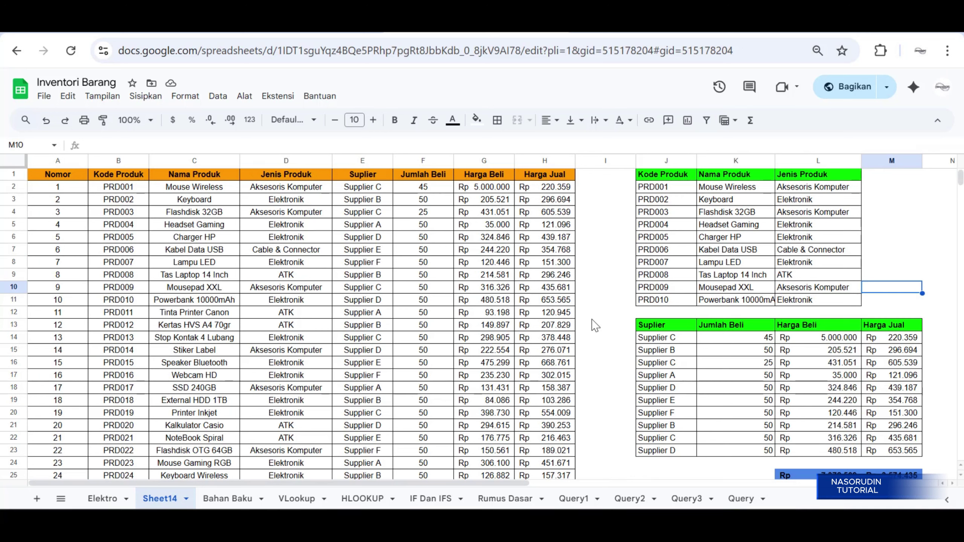
pyautogui.click(103, 499)
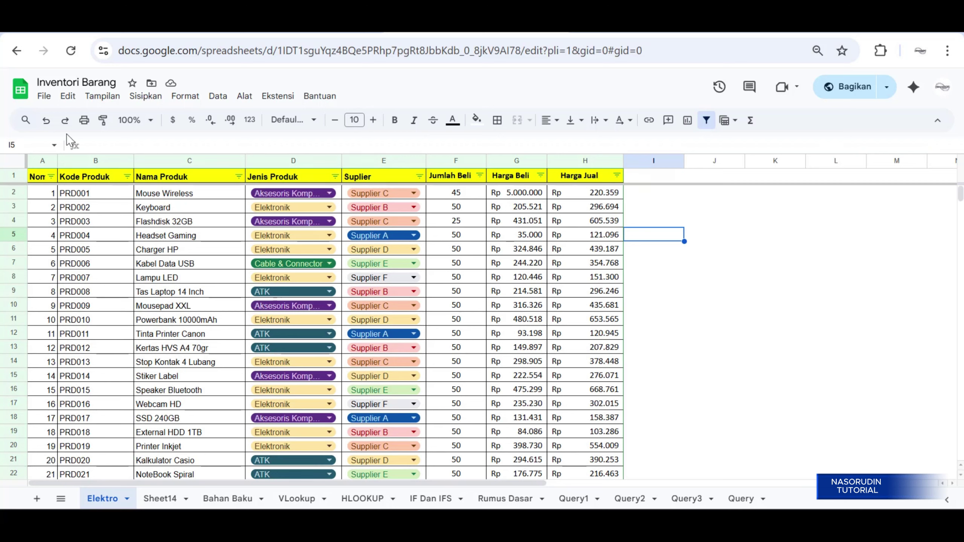
# - Create a new blank spreadsheet and close its ready-made table suggestions
pyautogui.click(44, 97)
pyautogui.moveTo(64, 117)
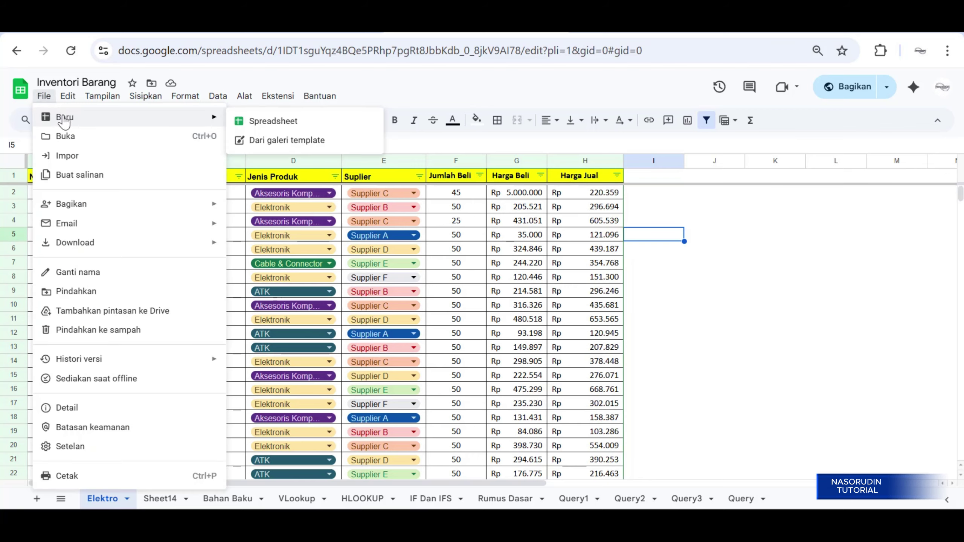
pyautogui.click(249, 121)
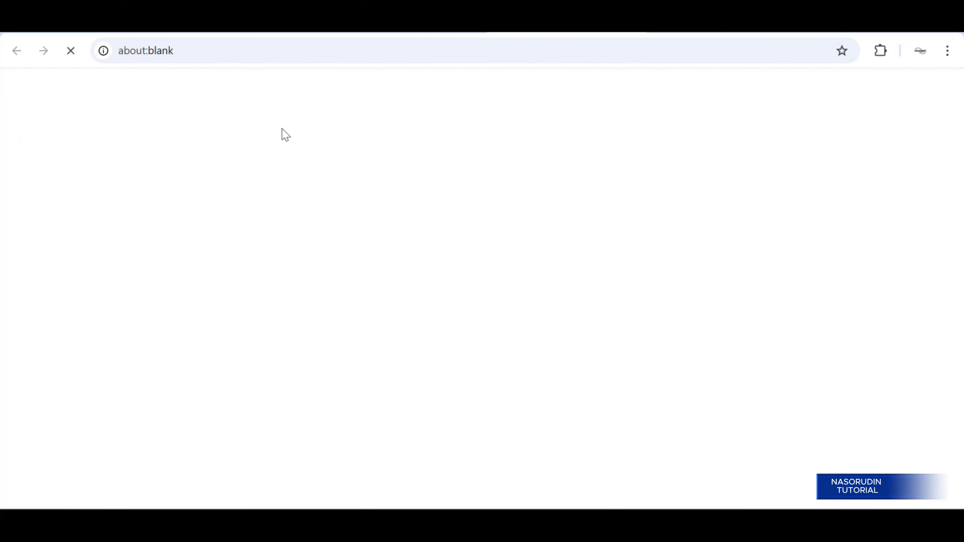
pyautogui.click(344, 237)
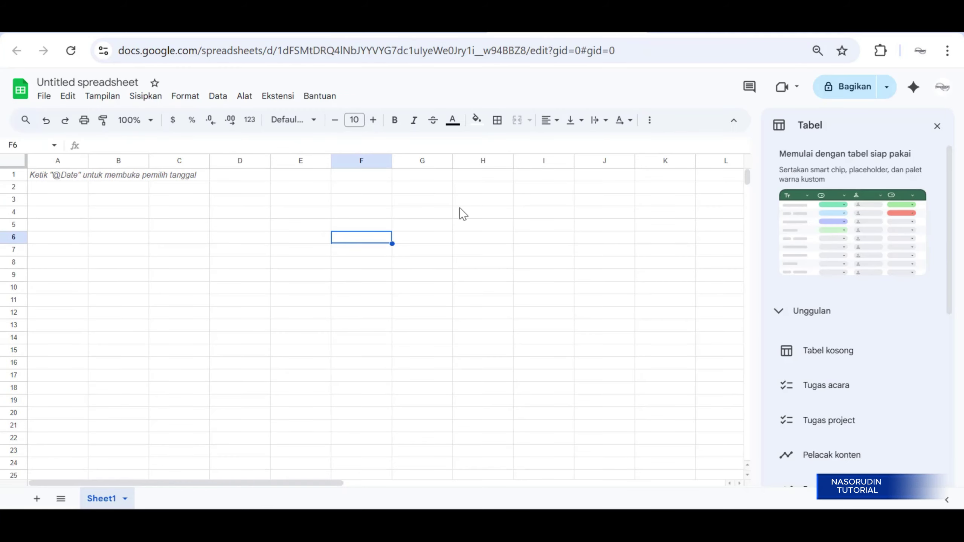
pyautogui.click(936, 128)
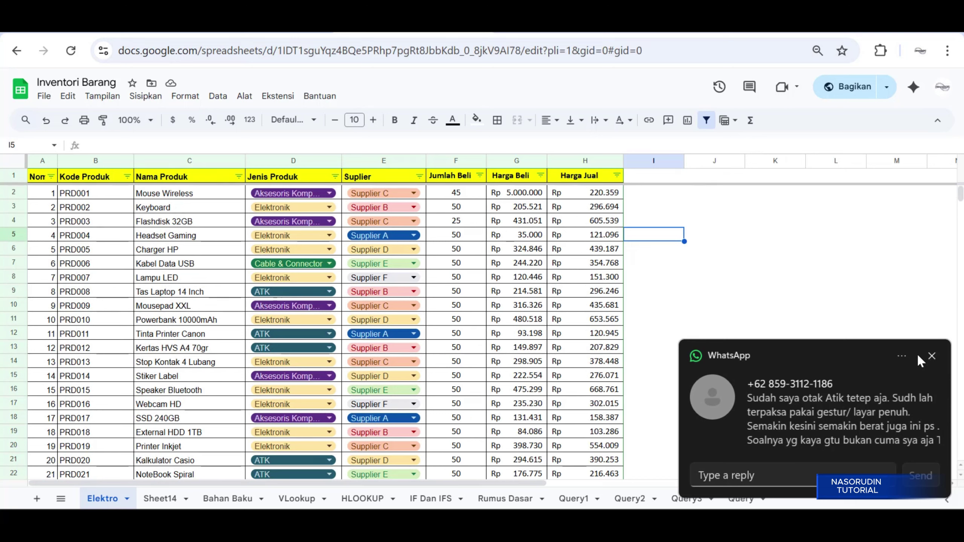
# - Return to the Inventori Barang spreadsheet and dismiss the WhatsApp notification covering the Elektro sheet
pyautogui.click(932, 357)
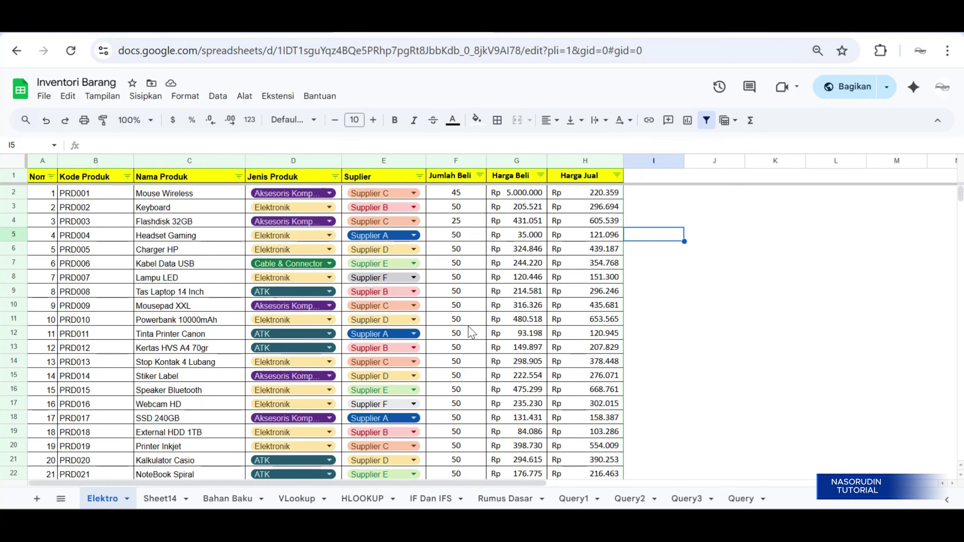